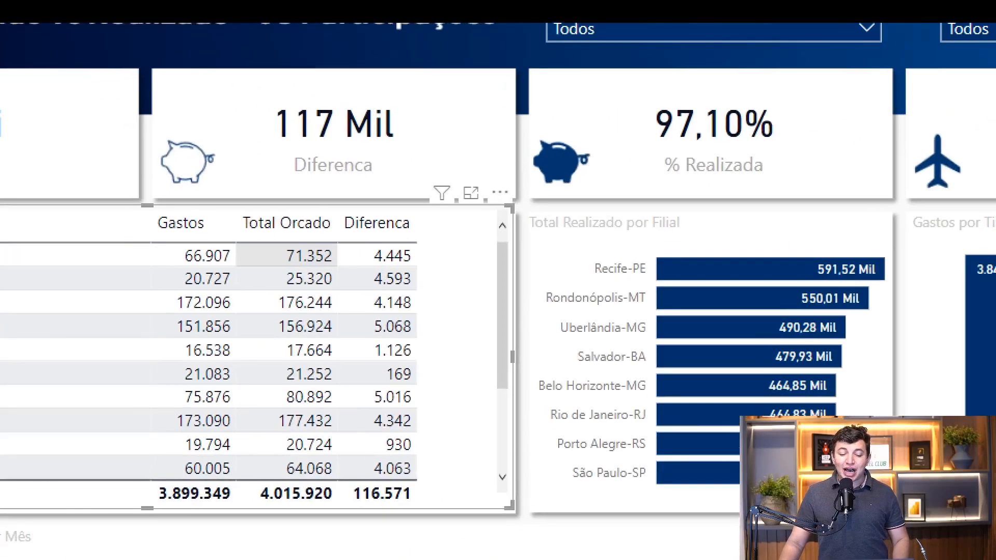
Step: Examine the Gastos, Total Orcado and Diferenca values per account in the table, including the Viagens Aéreas row
left_click(289, 233)
mouse_move(262, 238)
left_mouse_down()
mouse_move(371, 284)
mouse_move(369, 269)
left_mouse_up()
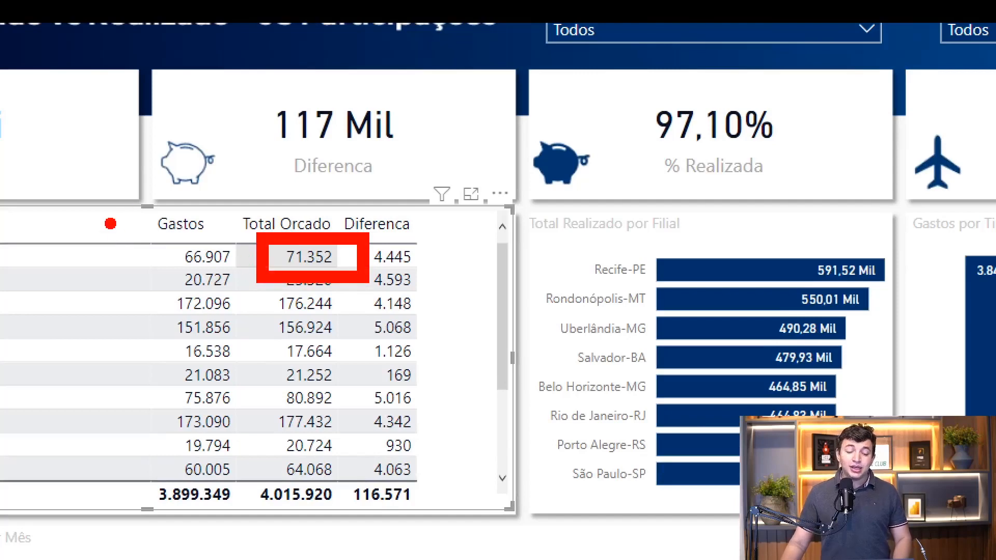
mouse_move(123, 218)
left_mouse_down()
mouse_move(216, 254)
mouse_move(237, 288)
mouse_move(255, 285)
left_mouse_up()
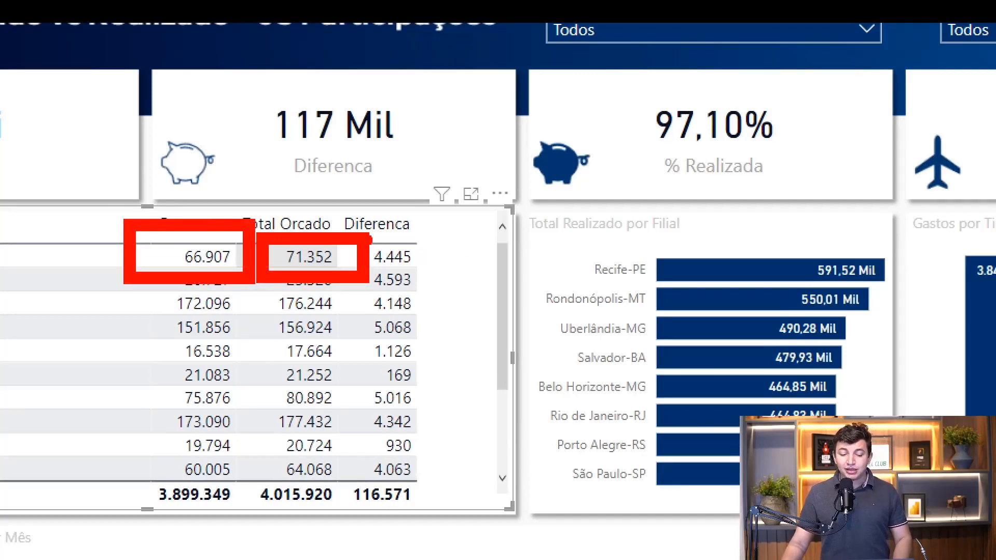
mouse_move(358, 231)
left_mouse_down()
mouse_move(414, 279)
mouse_move(430, 278)
left_mouse_up()
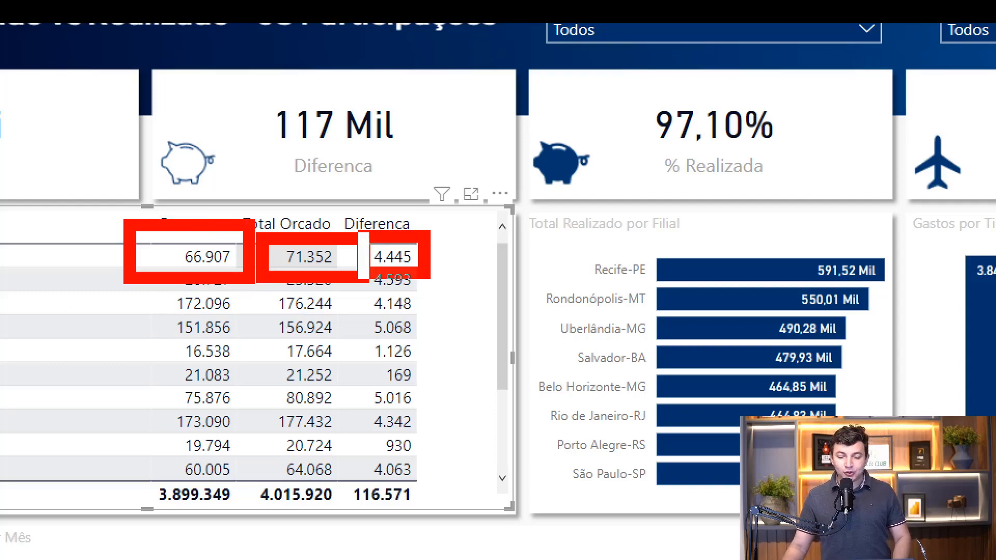
scroll(420, 399, "down", 3)
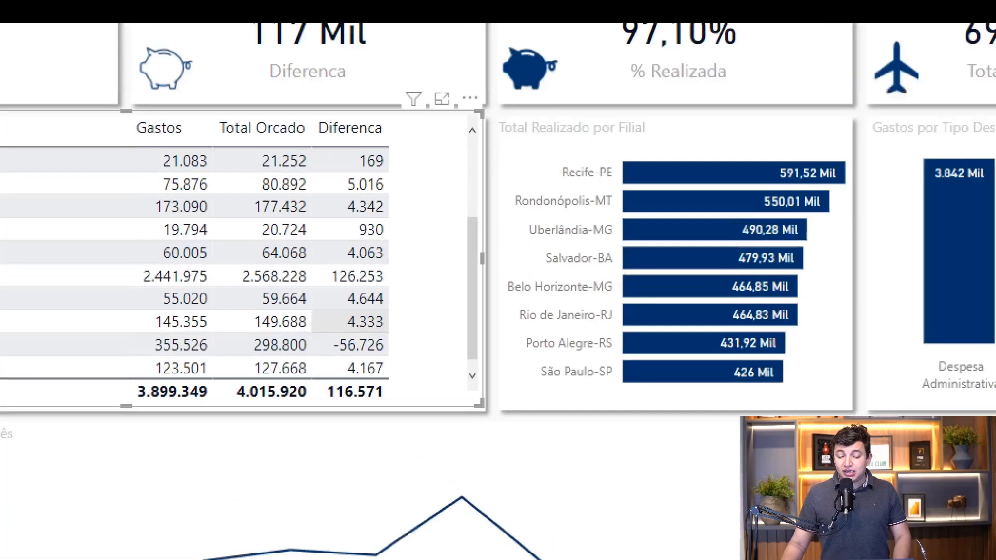
left_click_drag(309, 329, 394, 359)
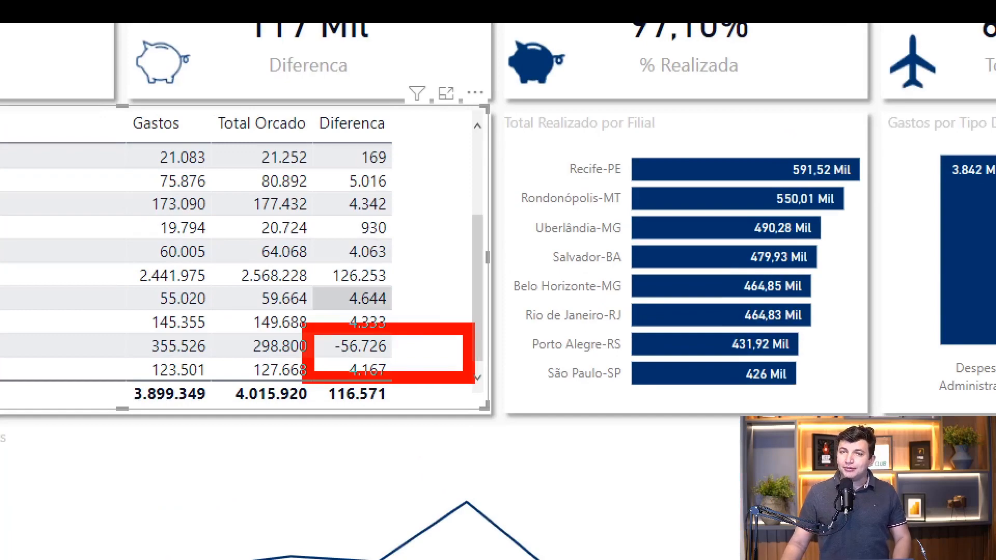
key("Escape")
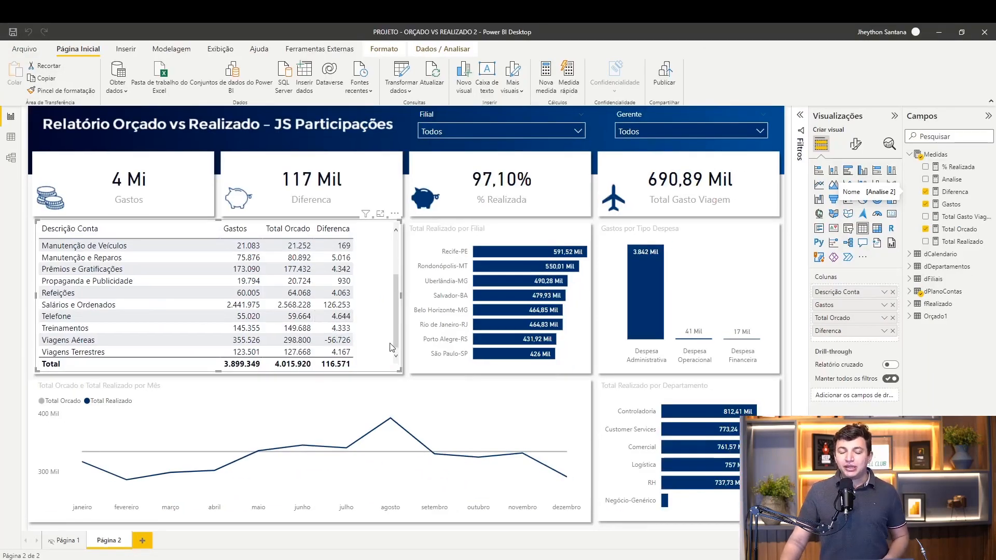
scroll(370, 311, "up", 3)
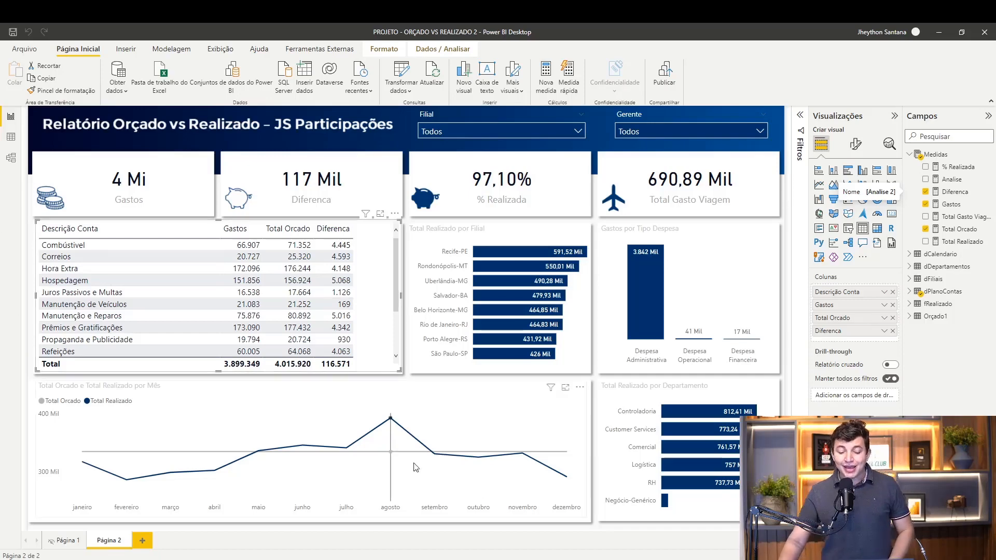
Step: Look over the symbols on getemoji.com and the emojis kept in the untitled Notepad file
key("alt+Tab")
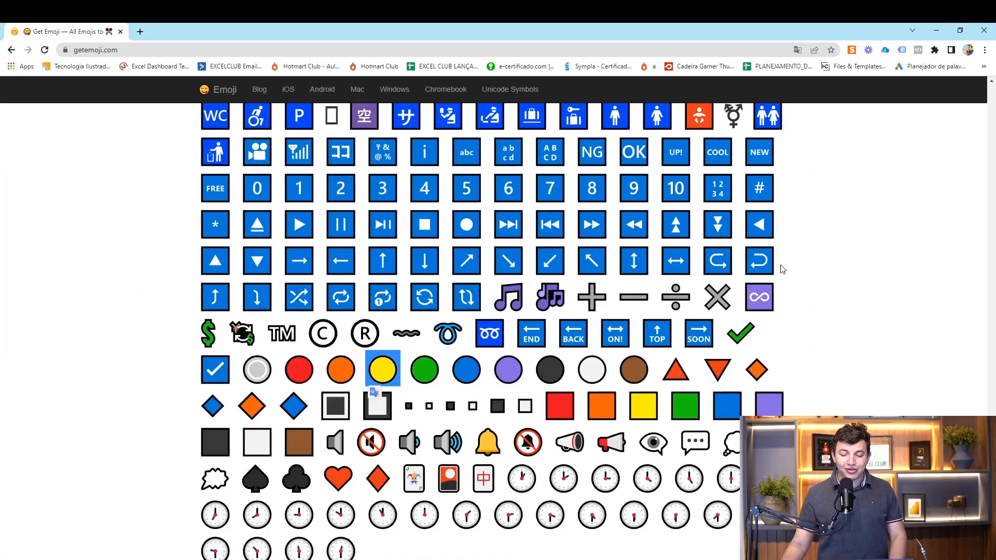
left_click(937, 30)
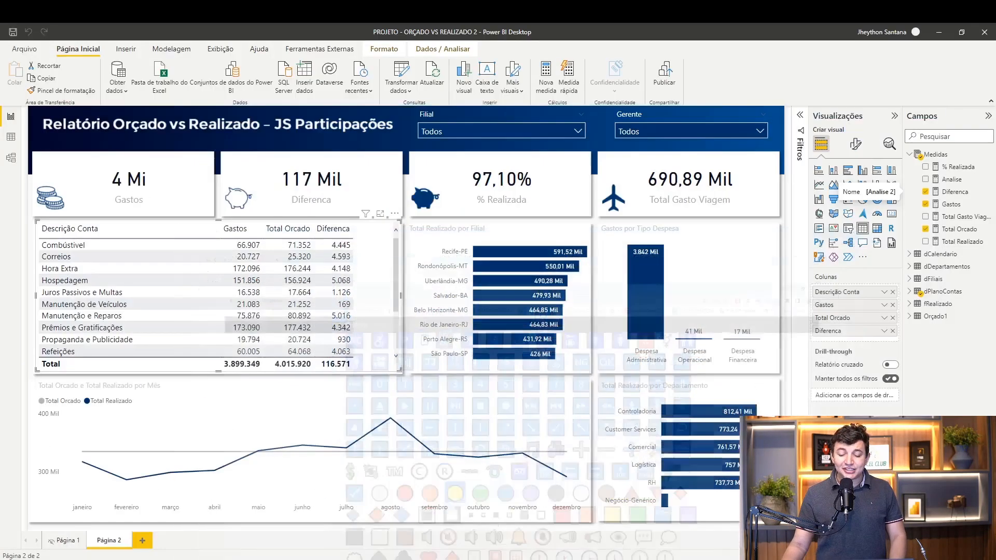
left_click(723, 549)
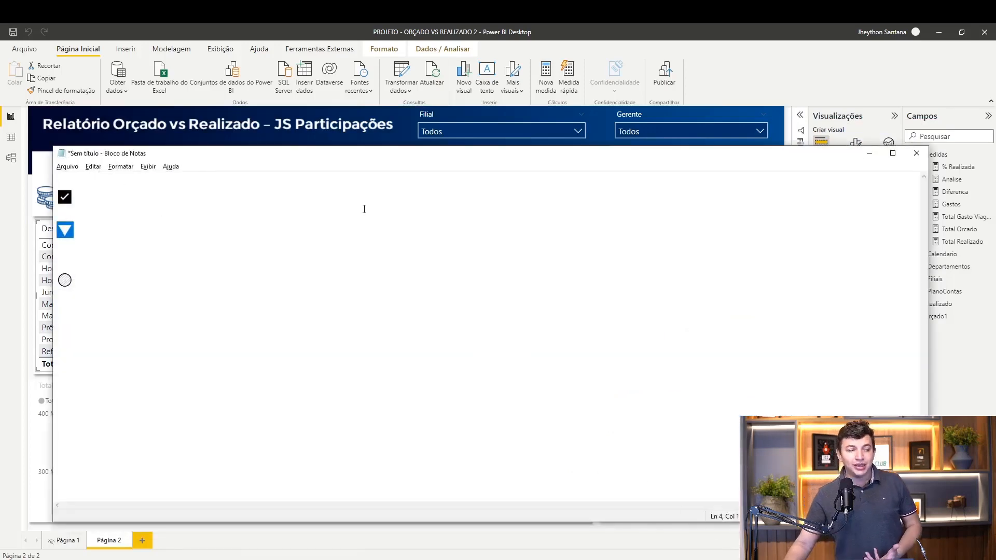
left_click(869, 153)
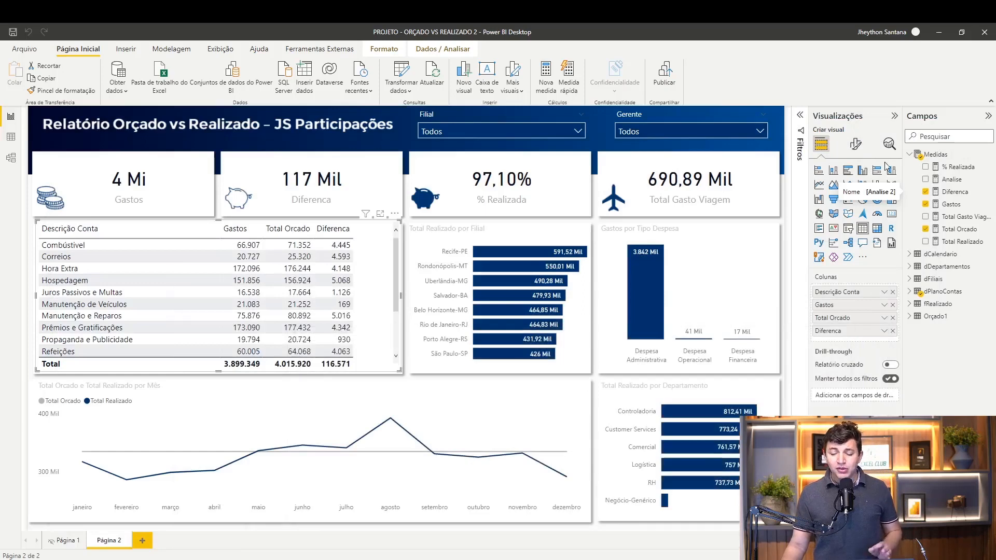
Step: Create a new measure in the Medidas table and name it Analise 2
right_click(941, 155)
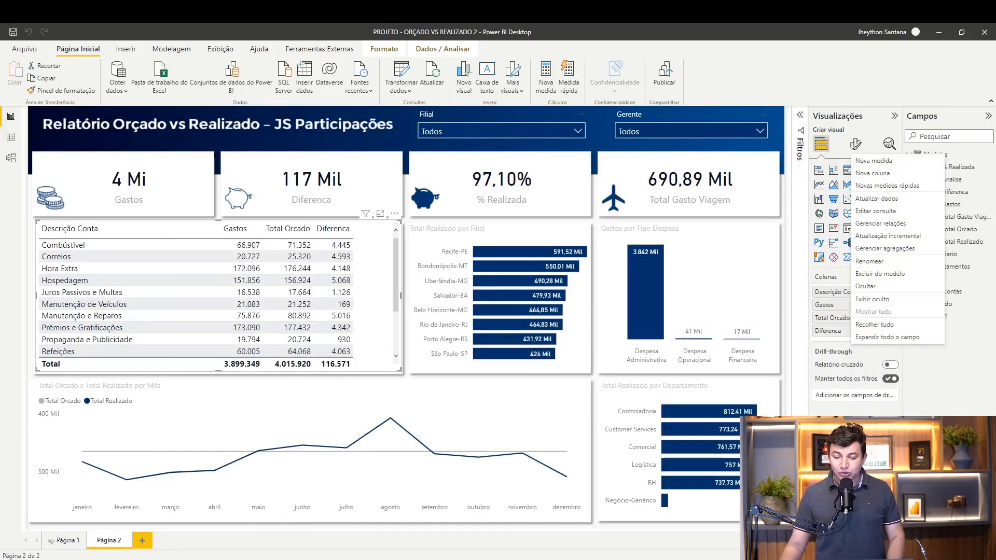
left_click(956, 215)
right_click(947, 153)
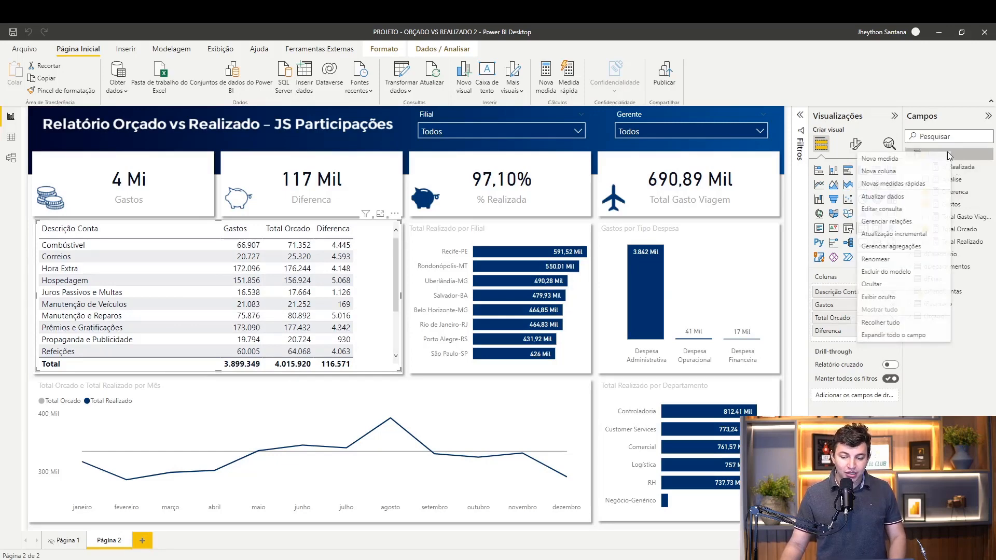
left_click(946, 157)
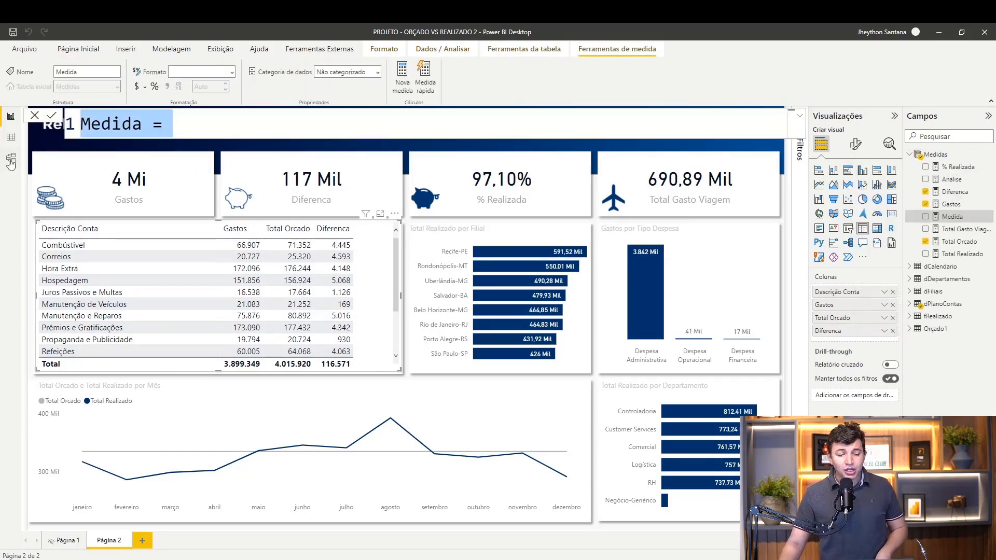
double_click(120, 123)
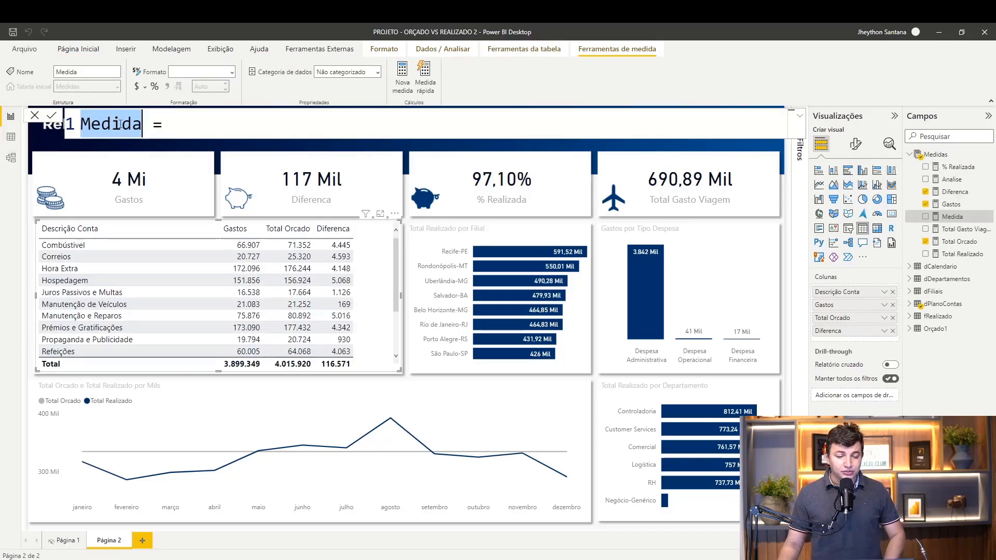
type("Analise 2")
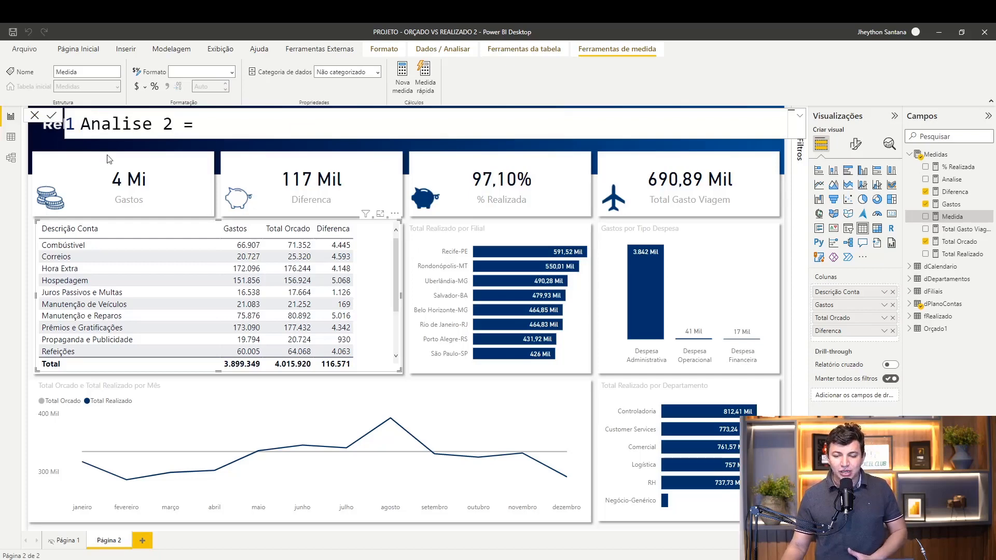
Step: Start the Analise 2 formula with an IF function testing whether Medidas[Diferenca]>0
left_click(207, 125)
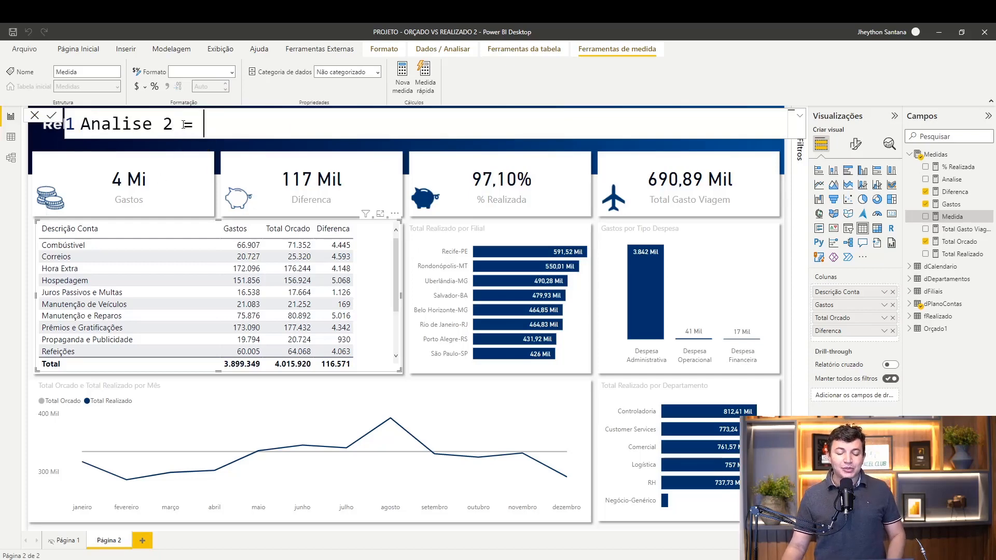
type("if")
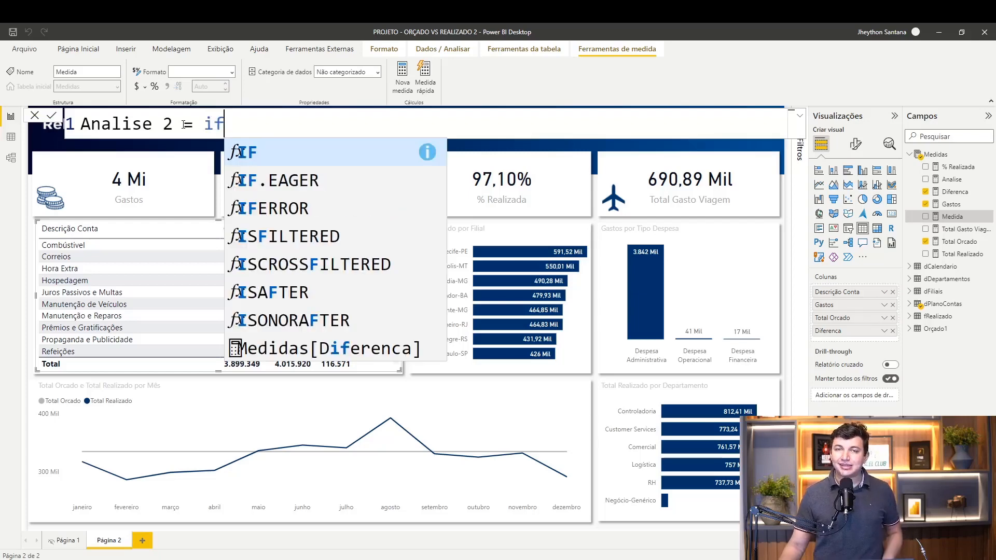
left_click(269, 152)
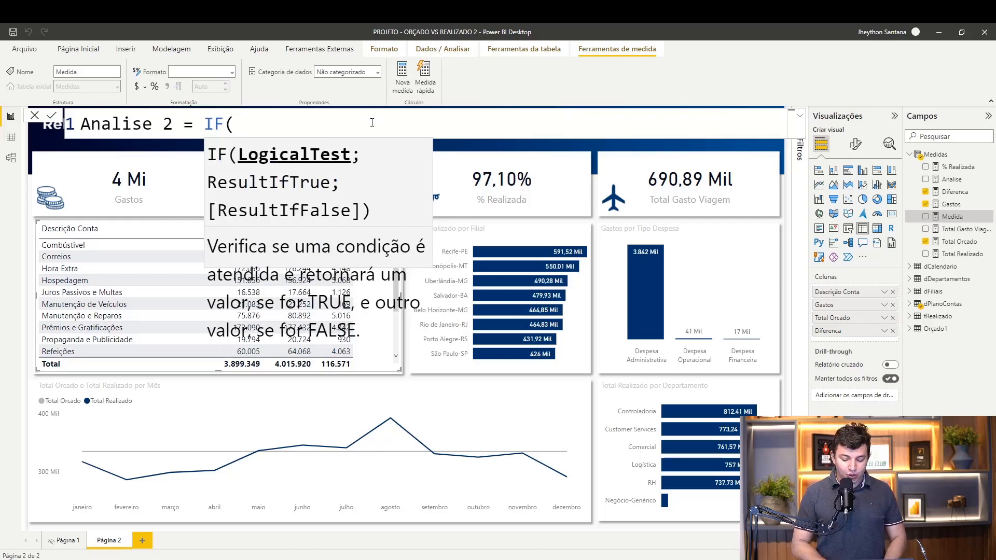
type("dife")
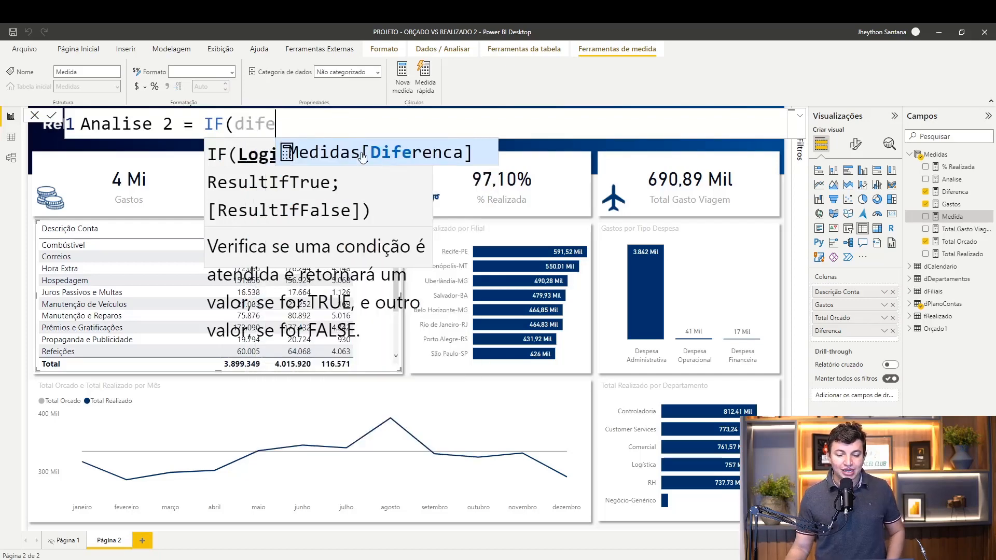
key("Tab")
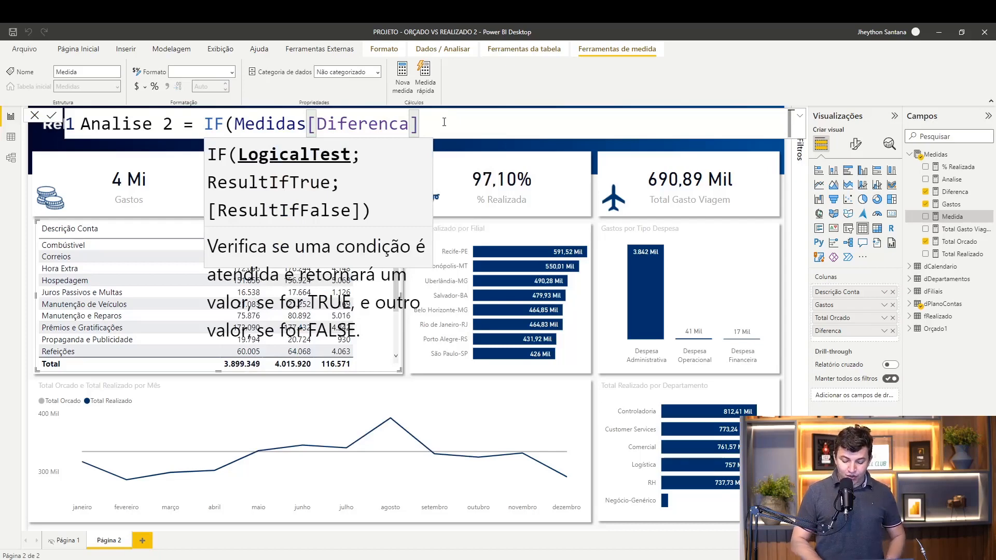
type(">0")
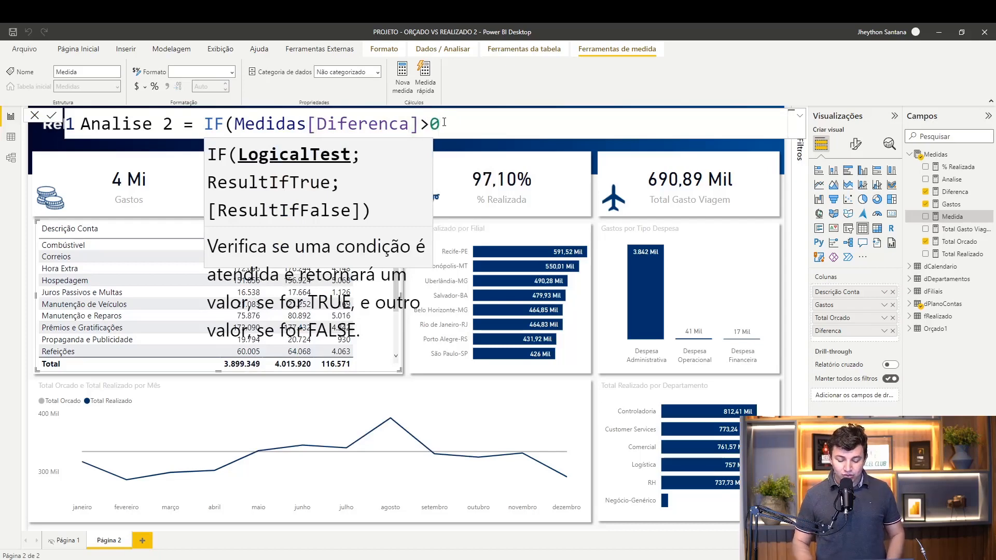
type(";")
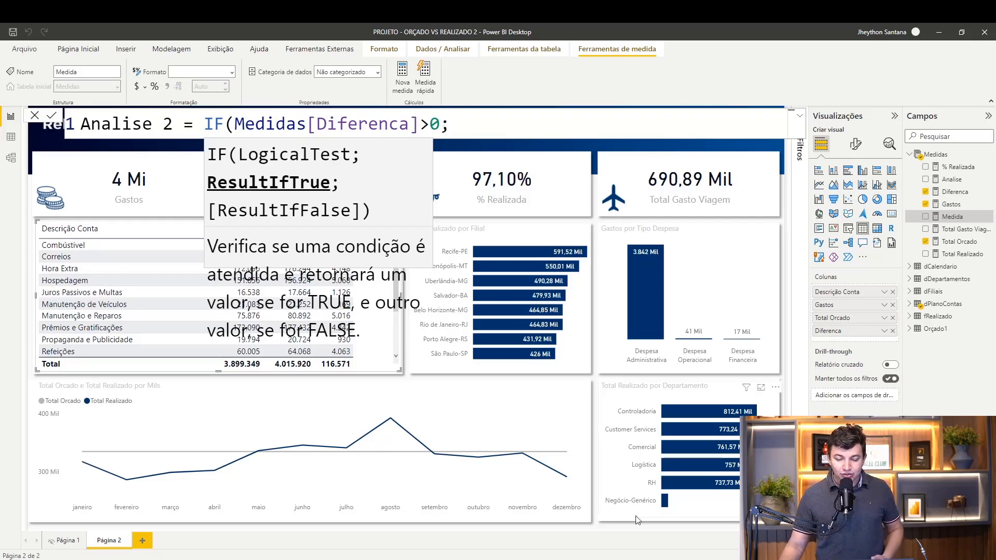
Step: Get the check mark emoji from the Notepad file and enter "✅" as the IF's true result
left_click(701, 550)
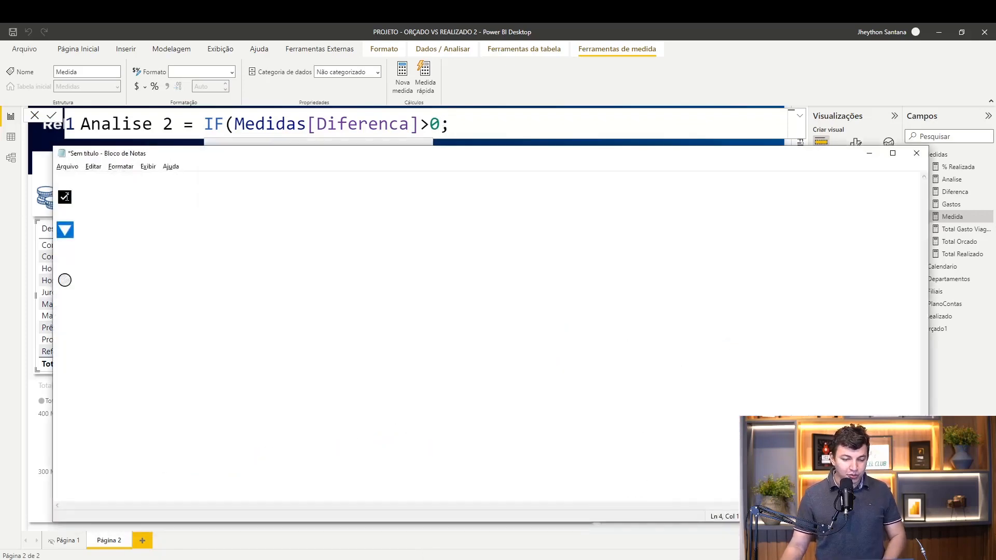
left_click(869, 153)
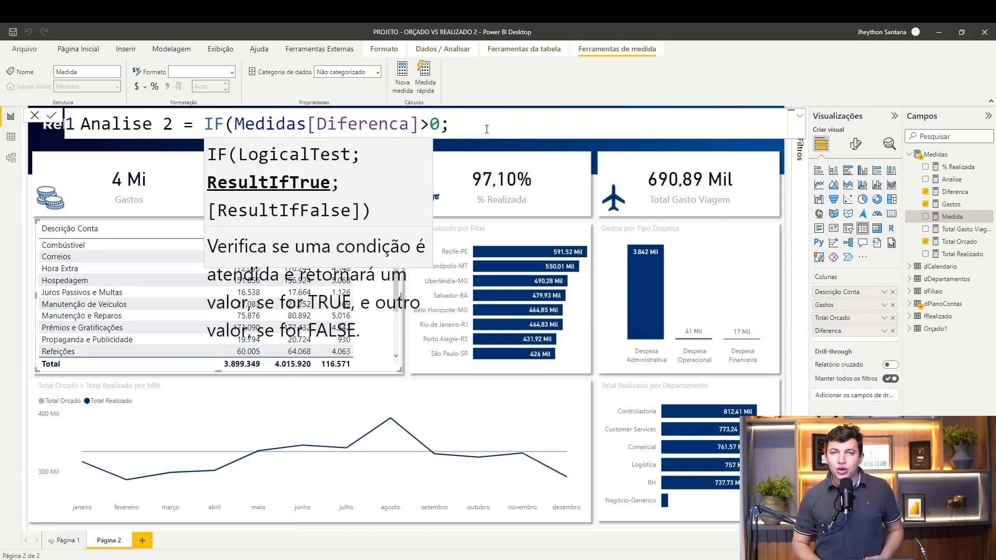
type("\"")
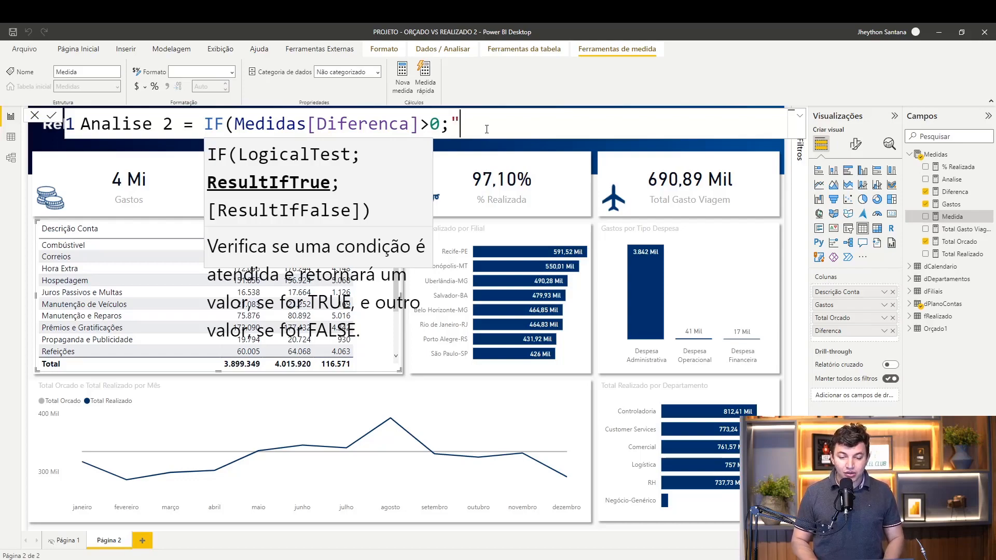
type("✅")
type("\"")
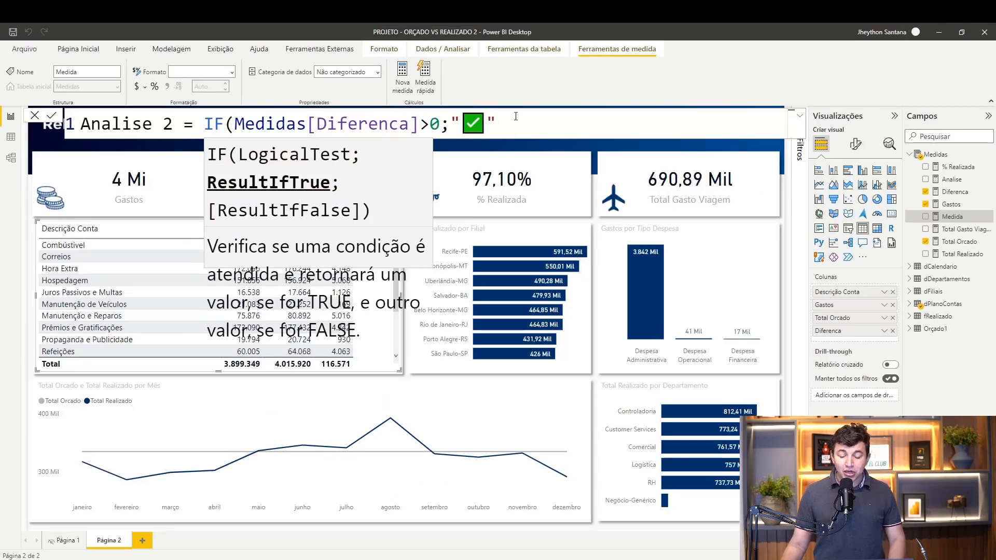
type(";")
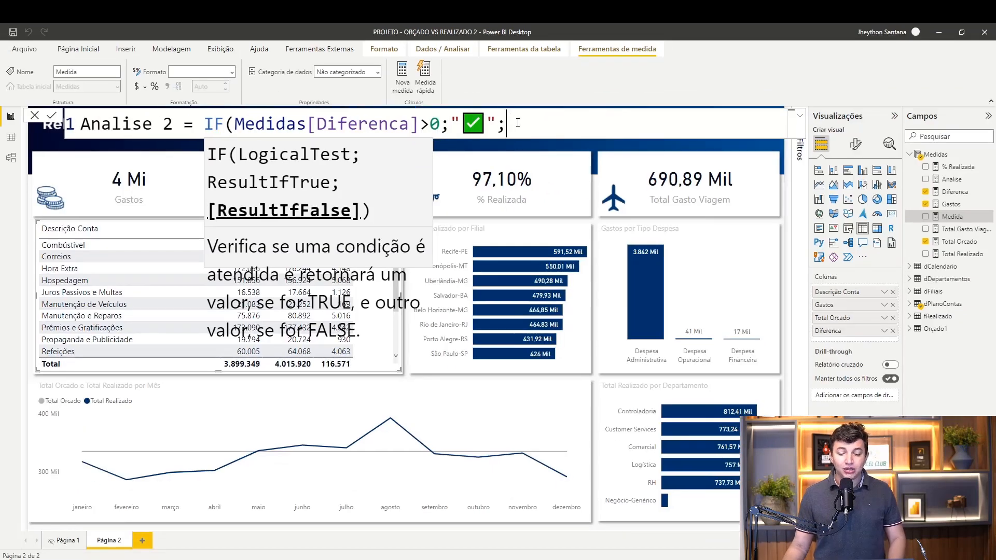
Step: Get the down triangle emoji from Notepad, enter "🔻" as the IF's false result and commit the measure
left_click(584, 511)
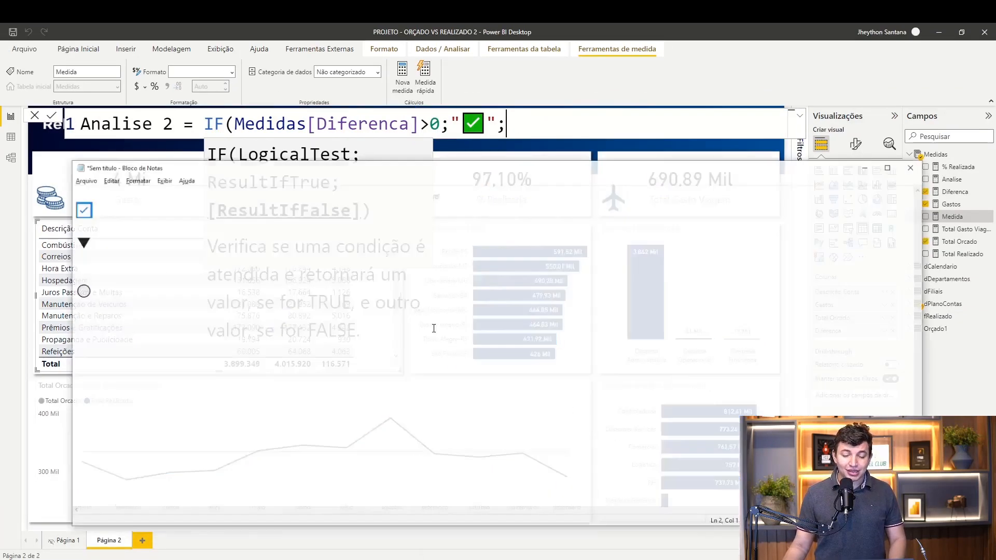
double_click(61, 229)
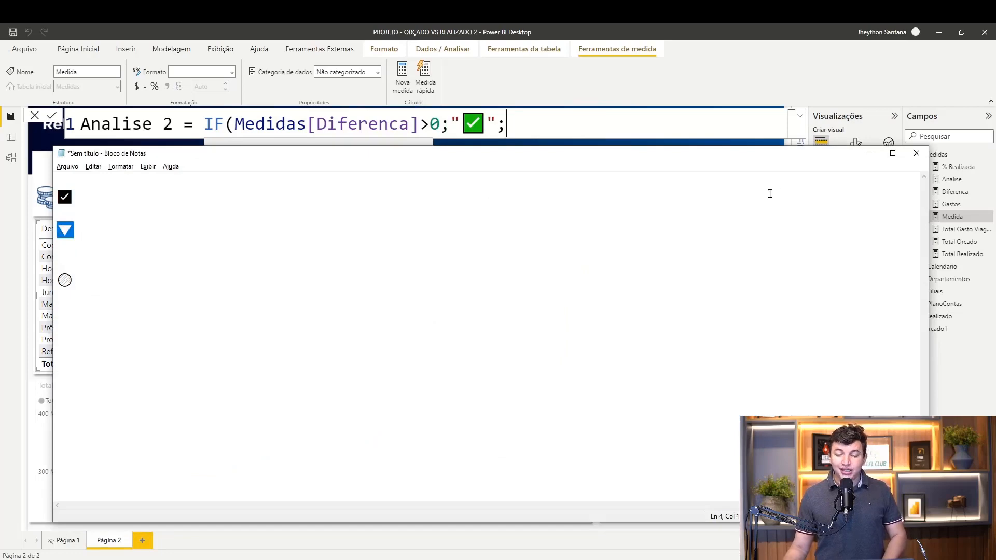
left_click(870, 153)
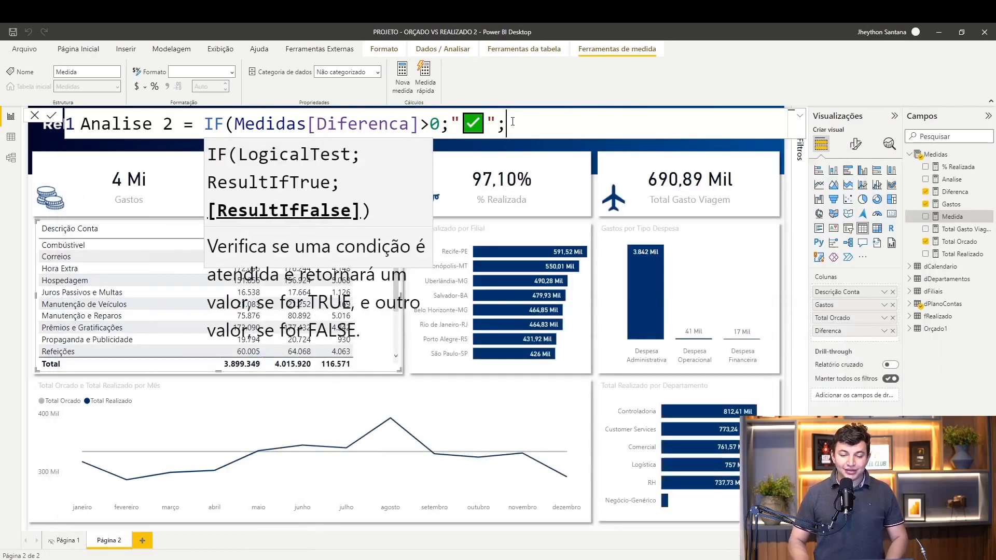
type("\"")
type("🔻")
type("\")")
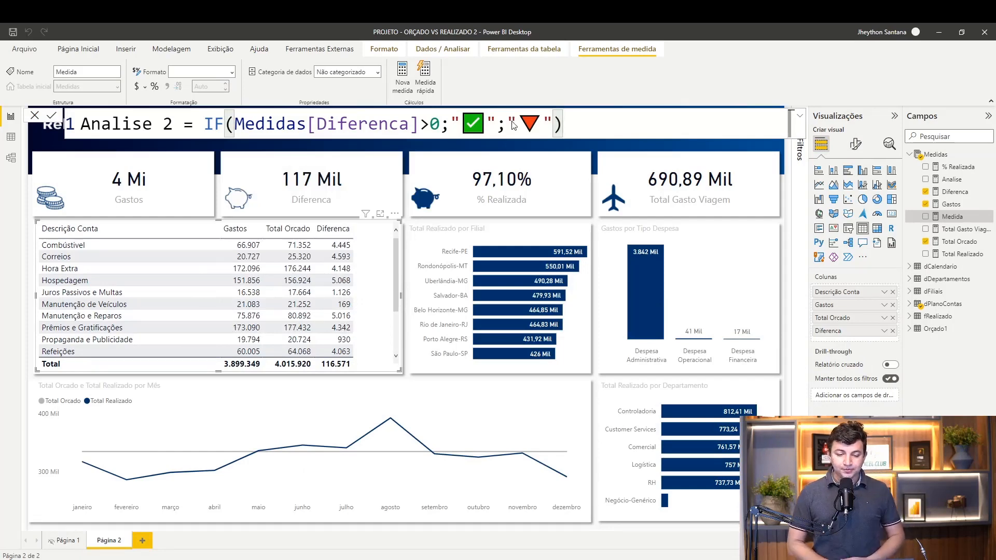
key("Return")
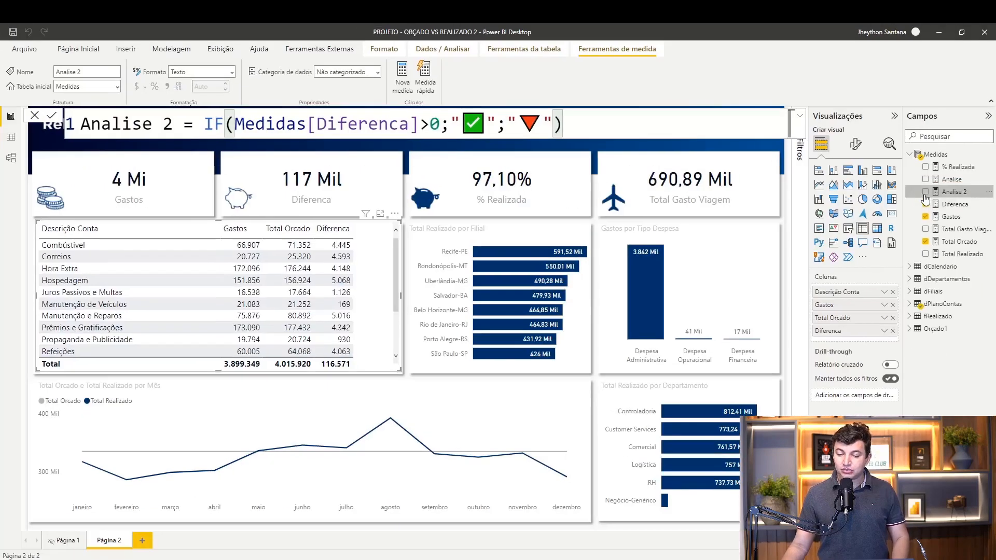
Step: Add the Analise 2 measure as a column of the account table and check its lower rows
left_click(926, 192)
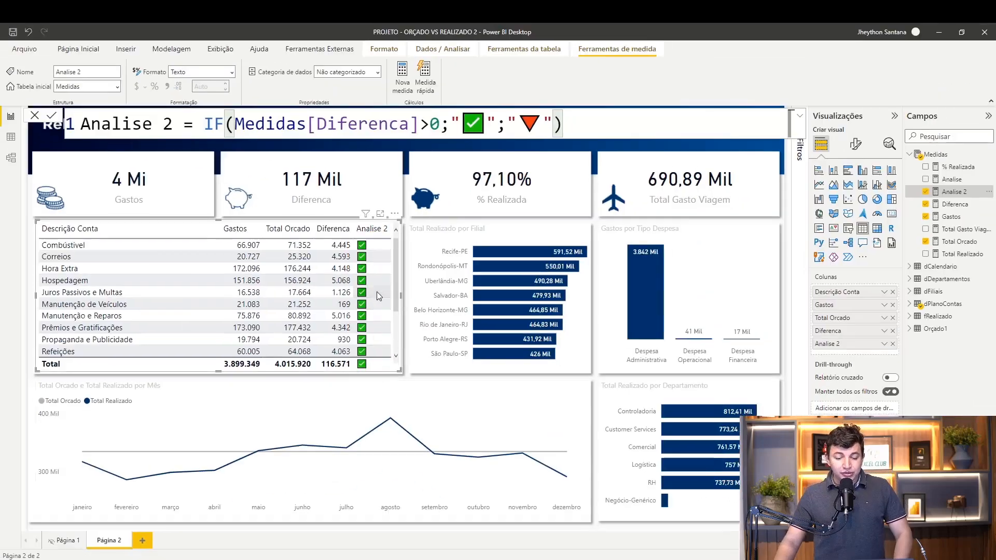
scroll(383, 333, "down", 3)
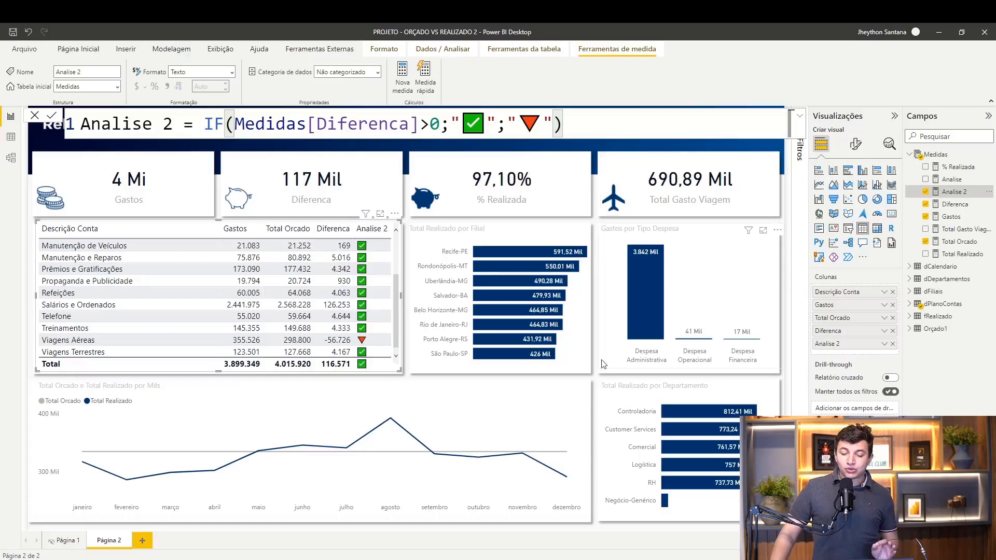
Step: Review the check mark, down triangle and circle emojis in the Notepad file, enlarged for reading
mouse_move(642, 559)
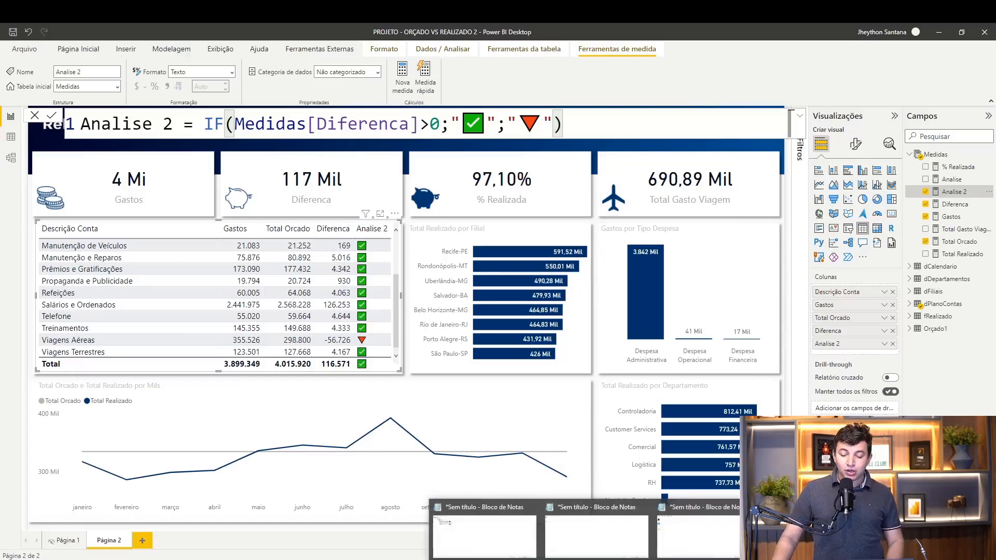
left_click(669, 534)
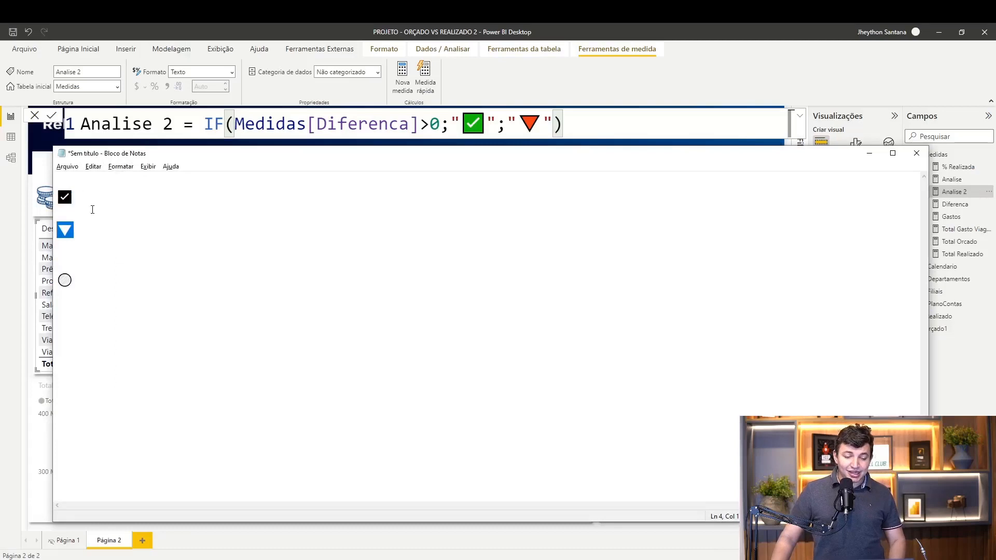
scroll(92, 210, "up", 12)
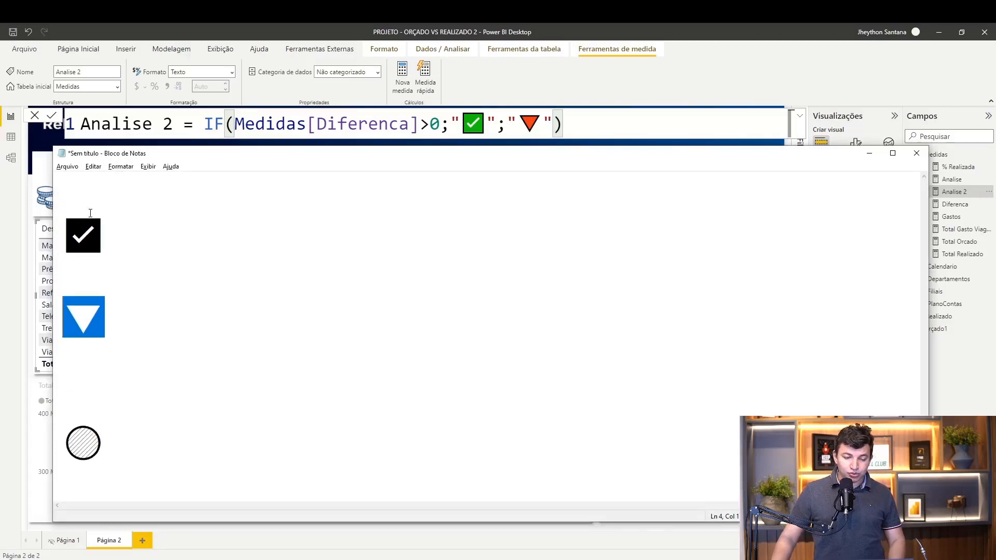
left_click_drag(121, 241, 50, 227)
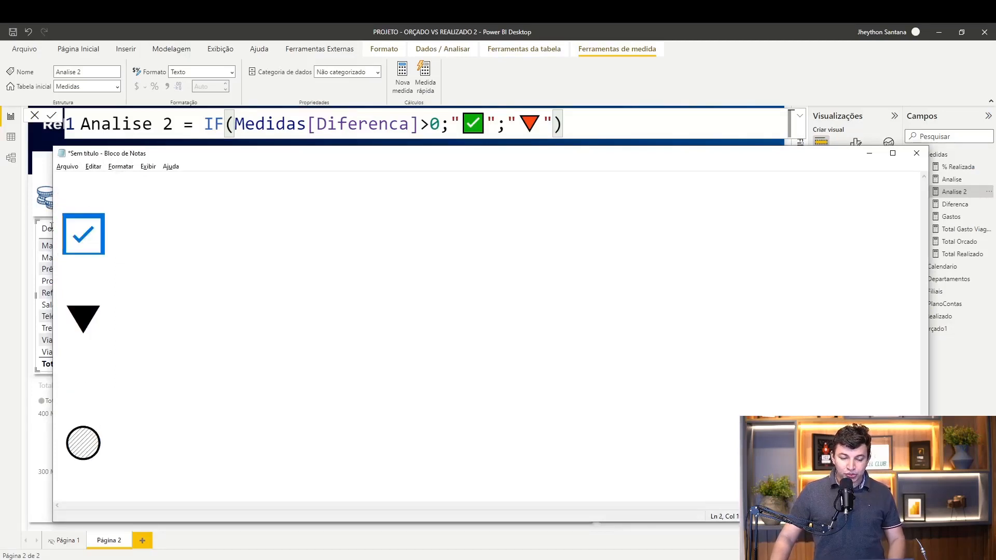
left_click_drag(111, 317, 77, 305)
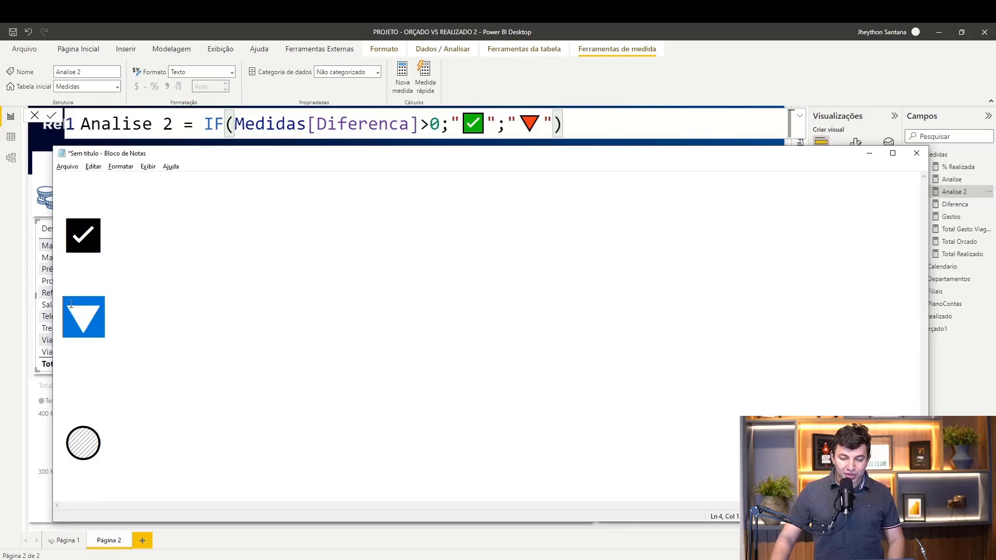
left_click_drag(118, 448, 6, 433)
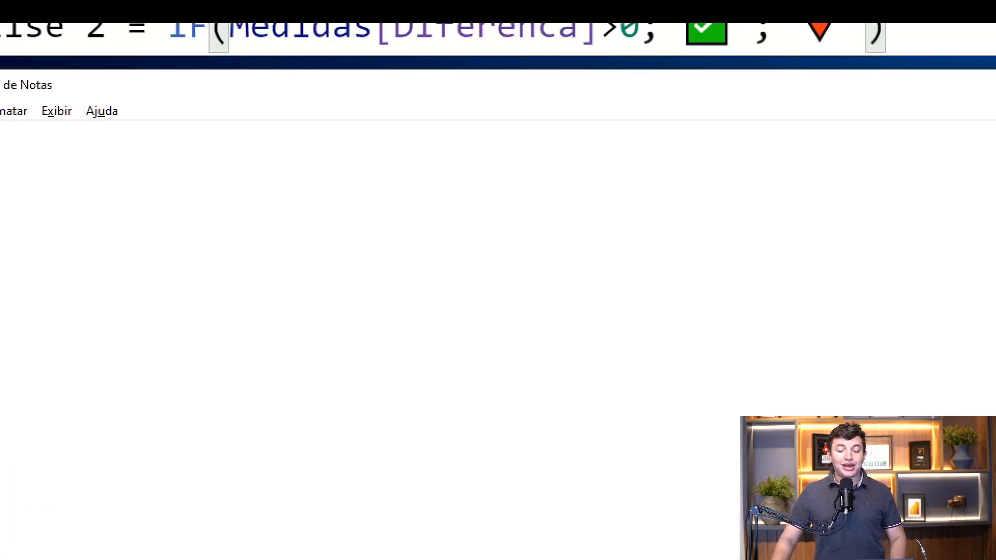
left_click(869, 153)
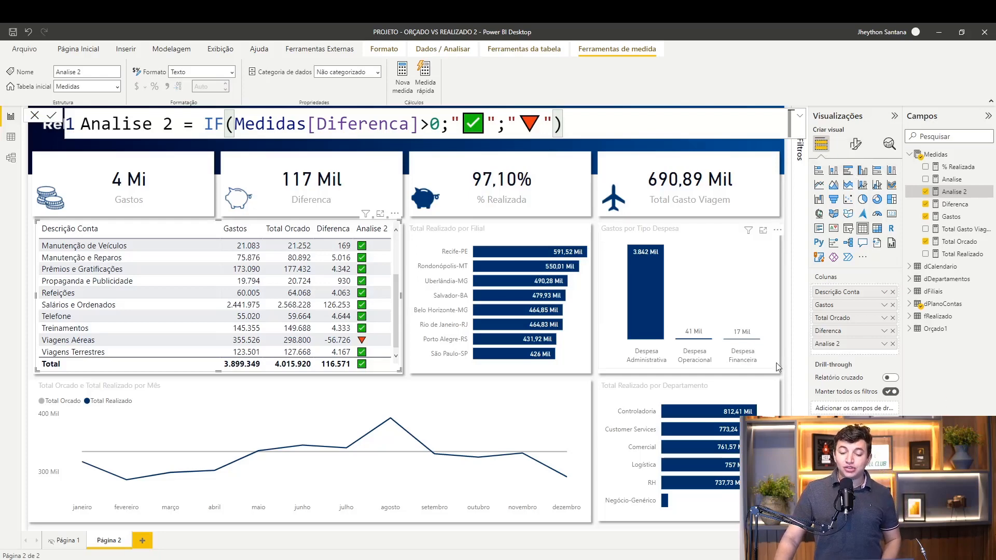
Step: Select the Medidas table and examine the sample SWITCH formula for the Analise measure in the other Notepad file
left_click(938, 154)
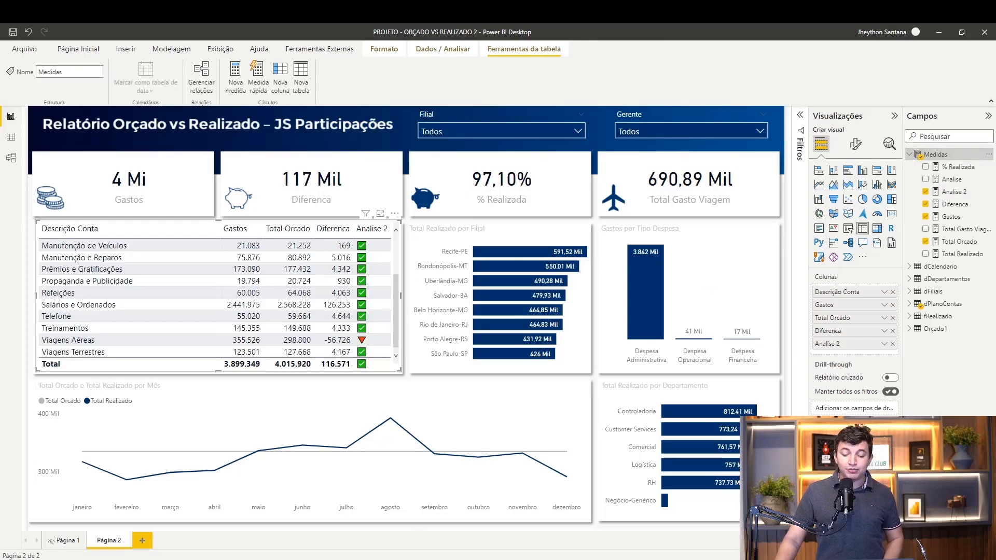
mouse_move(596, 559)
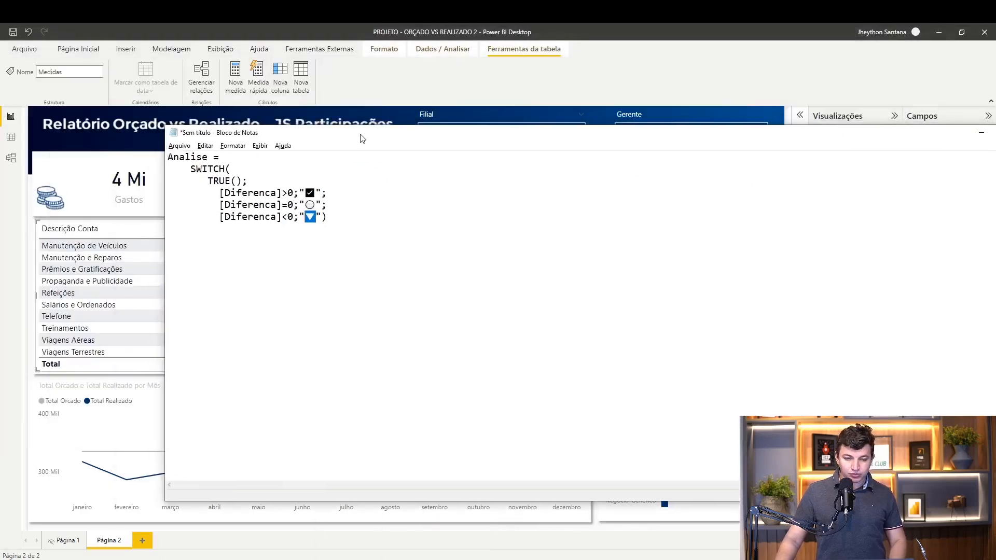
key("ctrl+plus")
key("ctrl+plus")
key("ctrl+plus")
left_click_drag(301, 188, 218, 189)
left_click(408, 237)
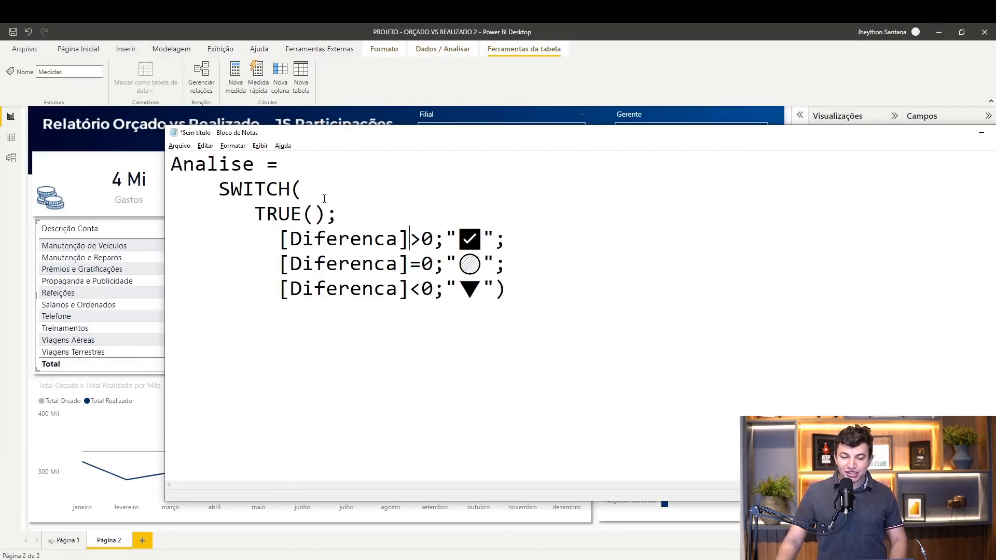
key("ctrl+plus")
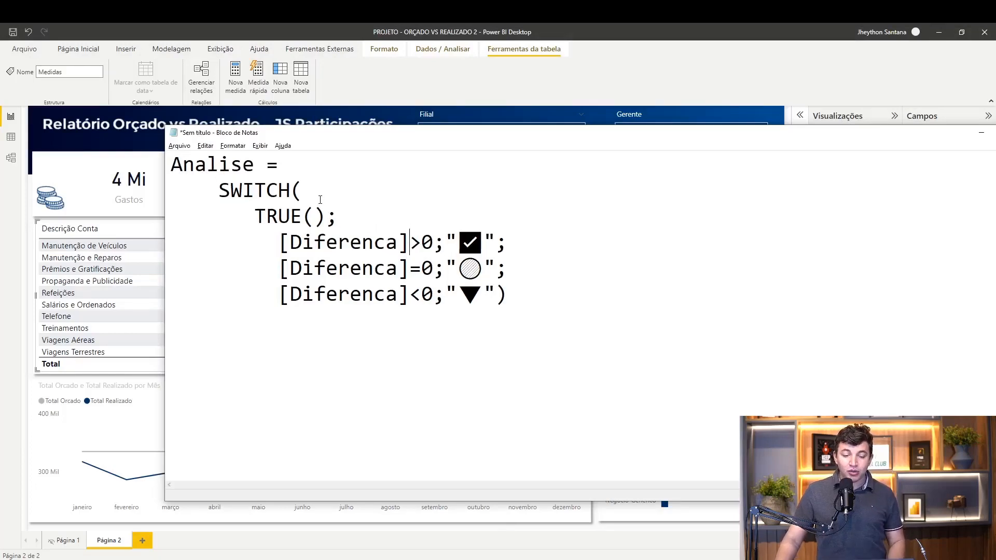
key("ctrl+plus")
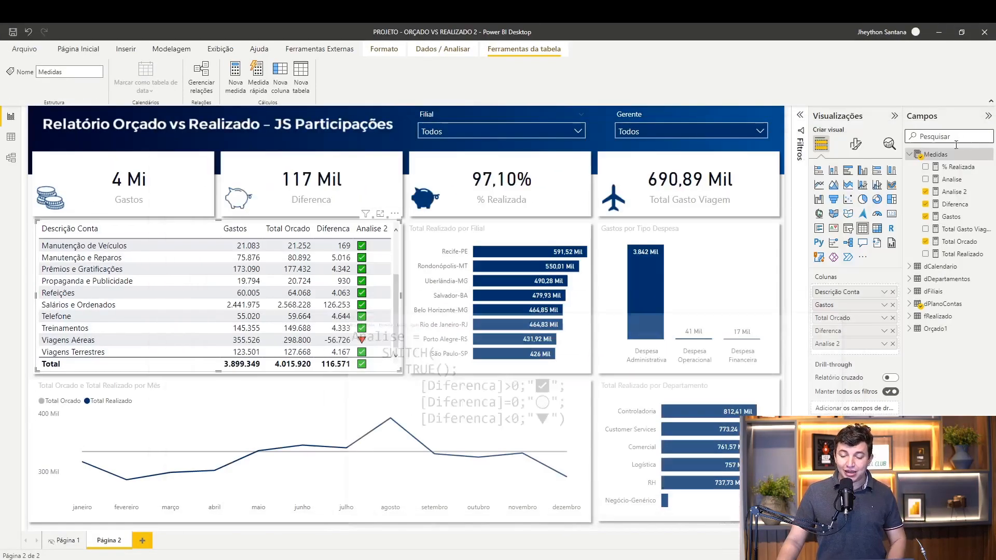
Step: Create a new measure named Analise 3 in the Medidas table
right_click(935, 154)
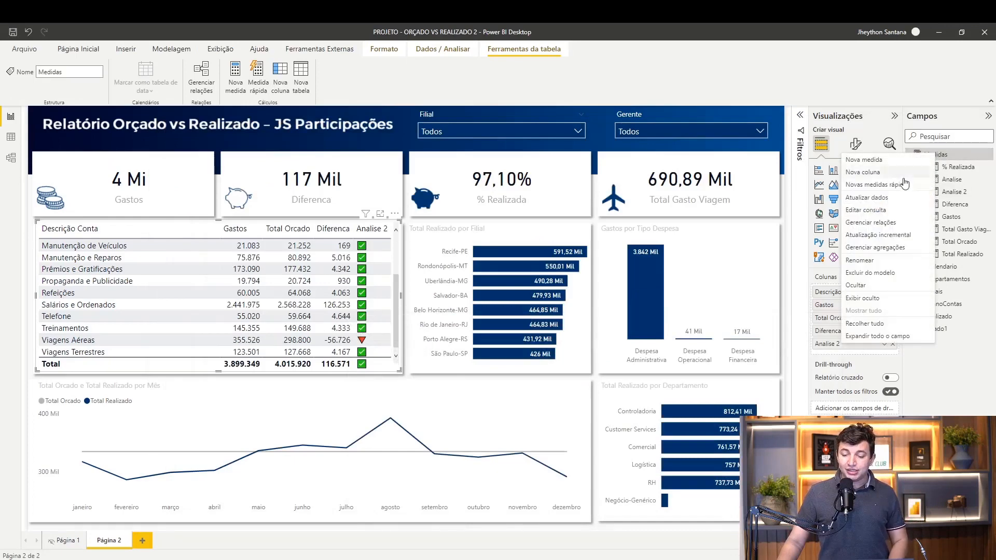
left_click(865, 160)
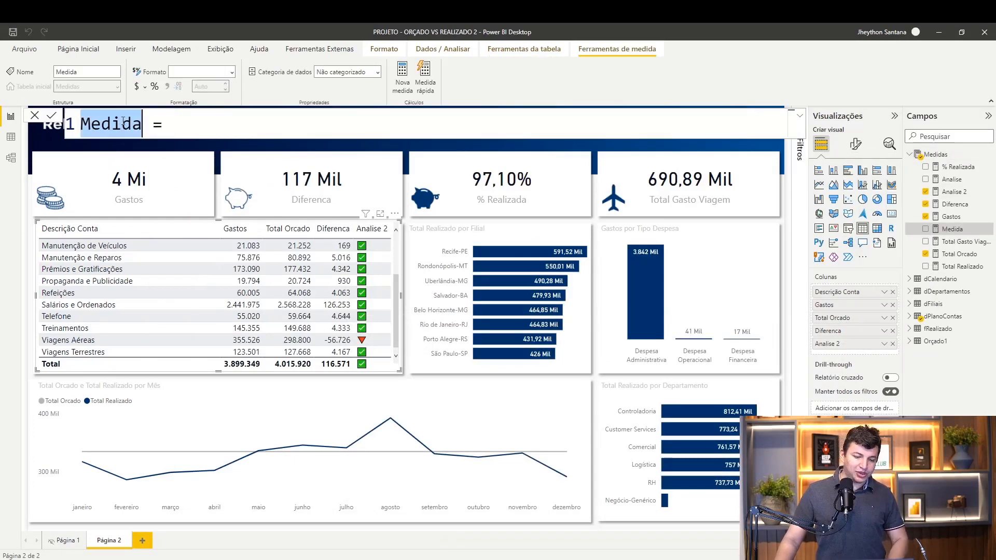
type("Analise 3")
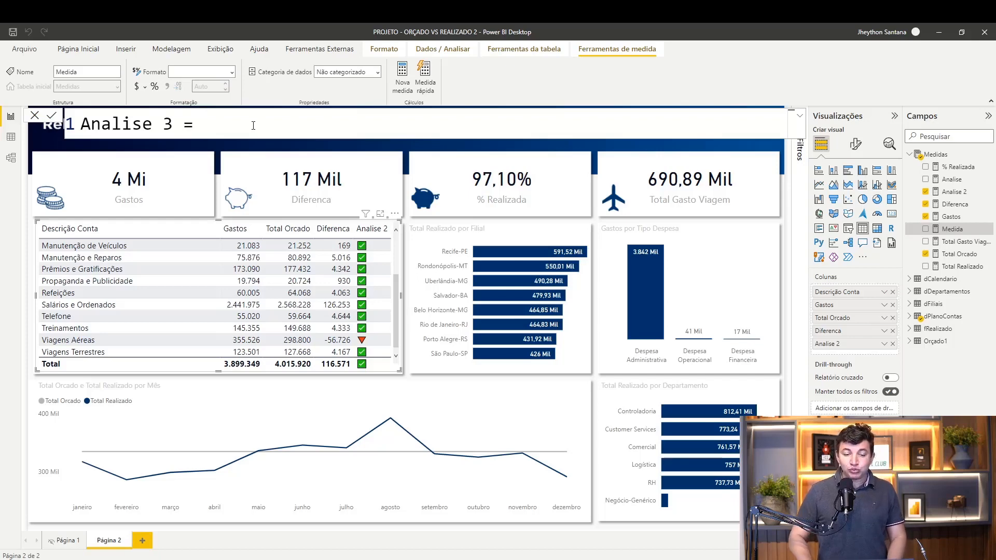
Step: Start the Analise 3 formula on an indented second line with SWITCH(TRUE(); and open a third line
key("shift+Return")
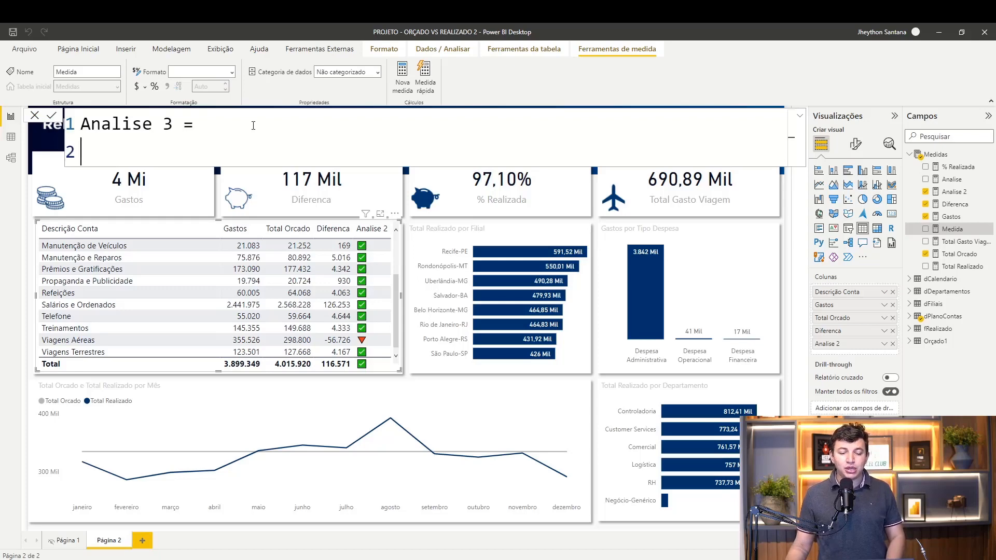
key("Tab")
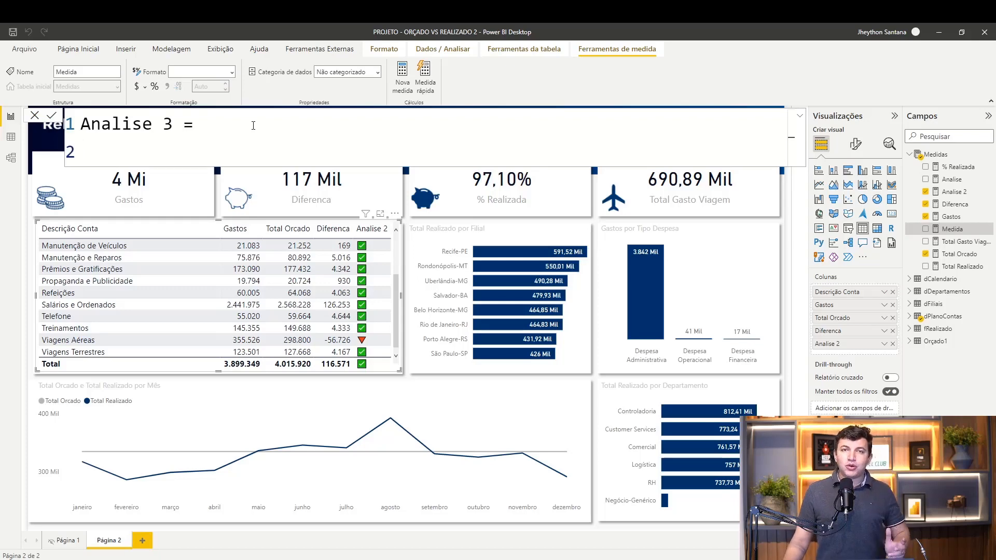
type("sw")
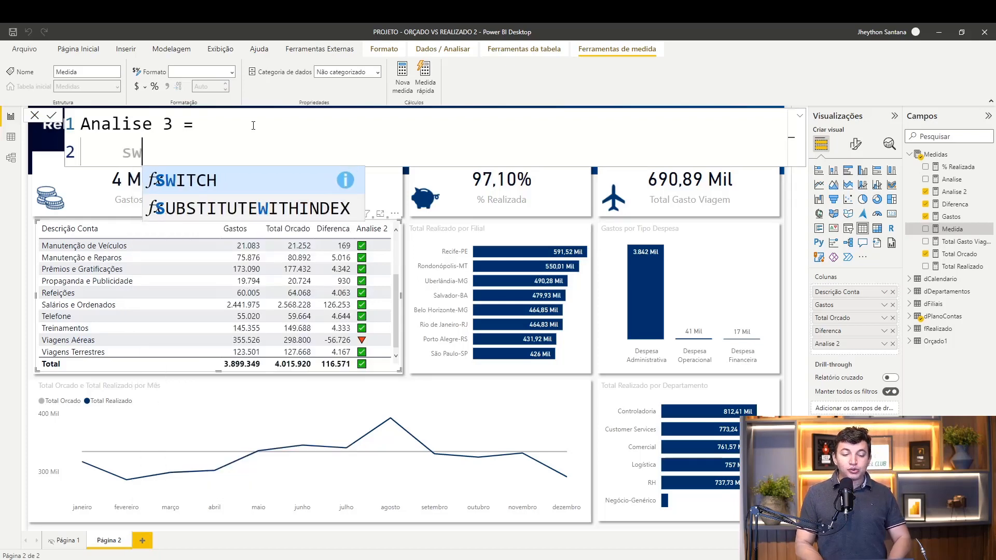
key("Tab")
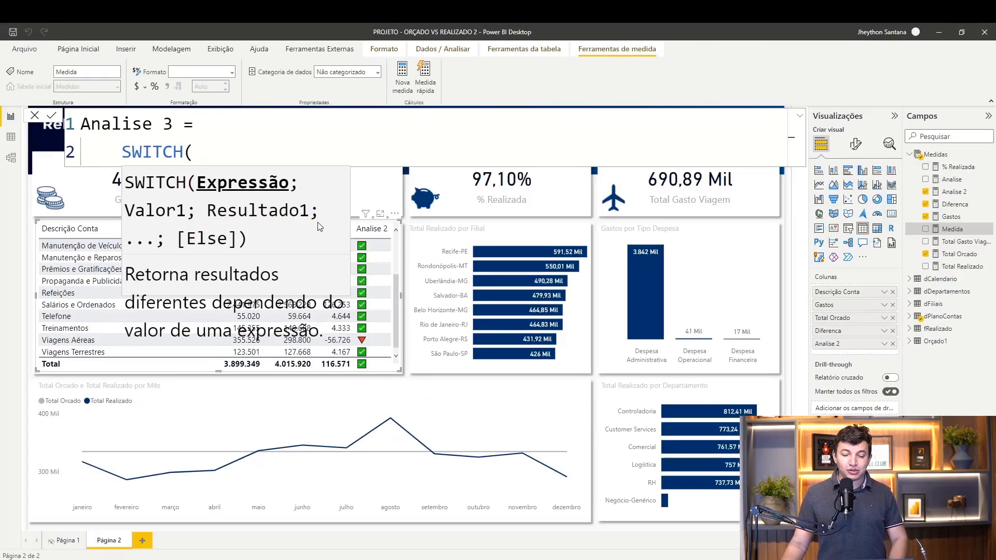
type("true")
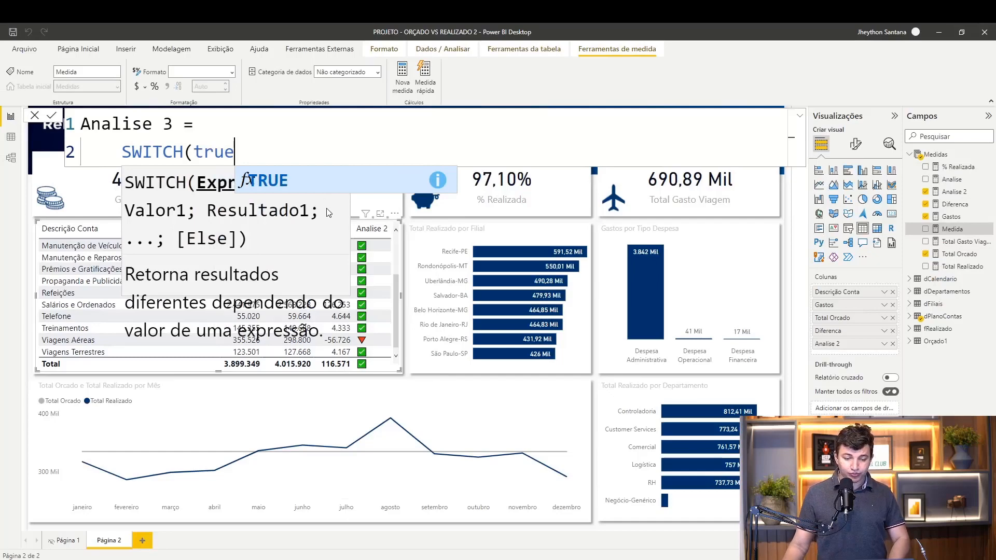
key("Tab")
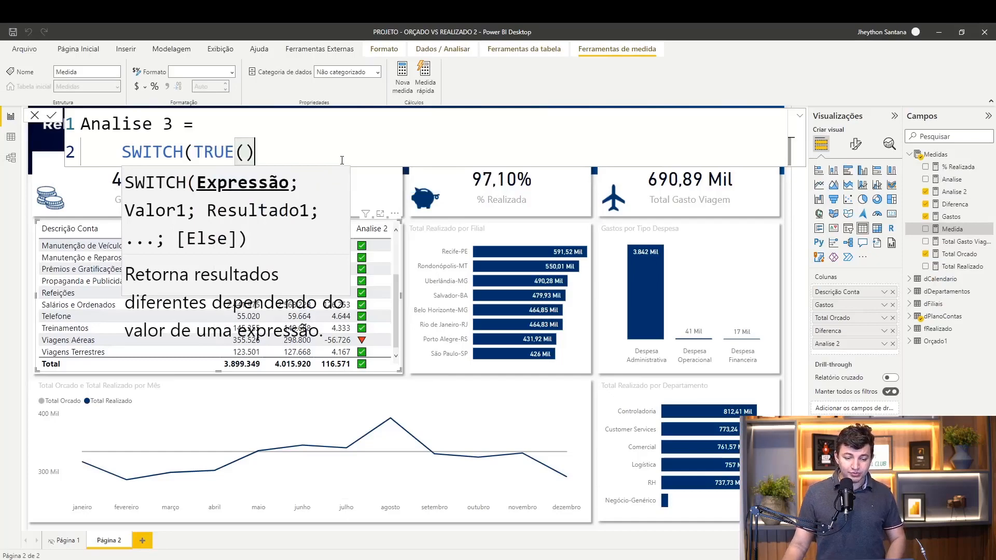
type(";")
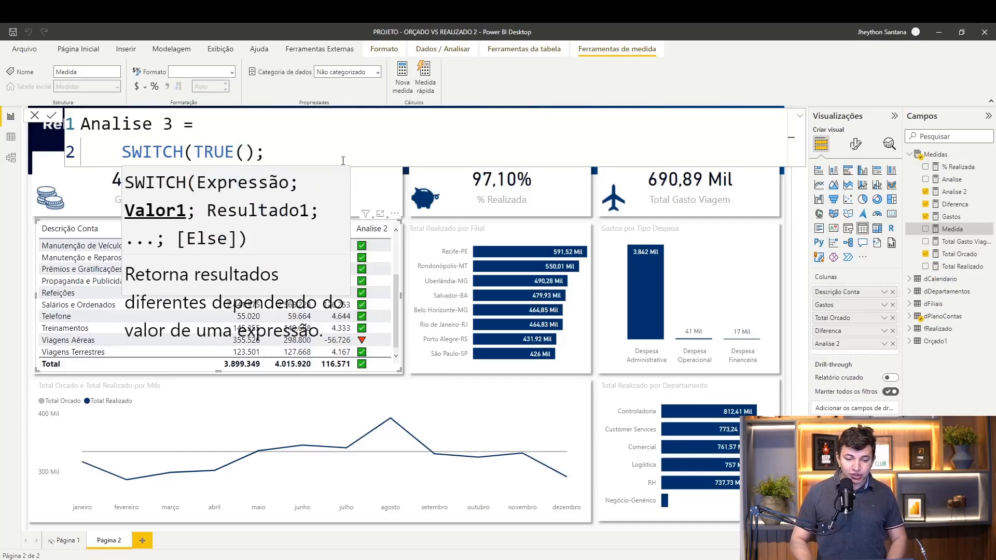
key("shift+Return")
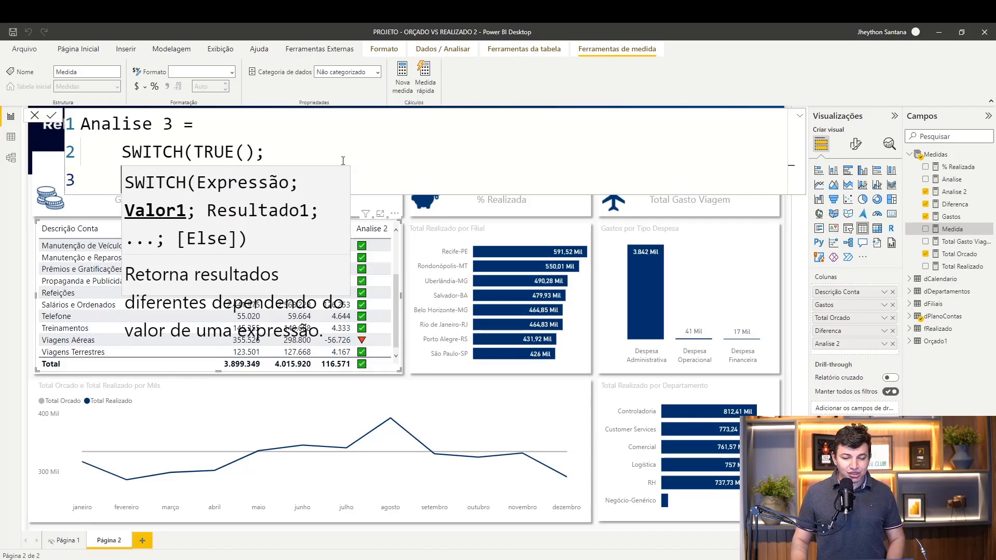
left_click(343, 161)
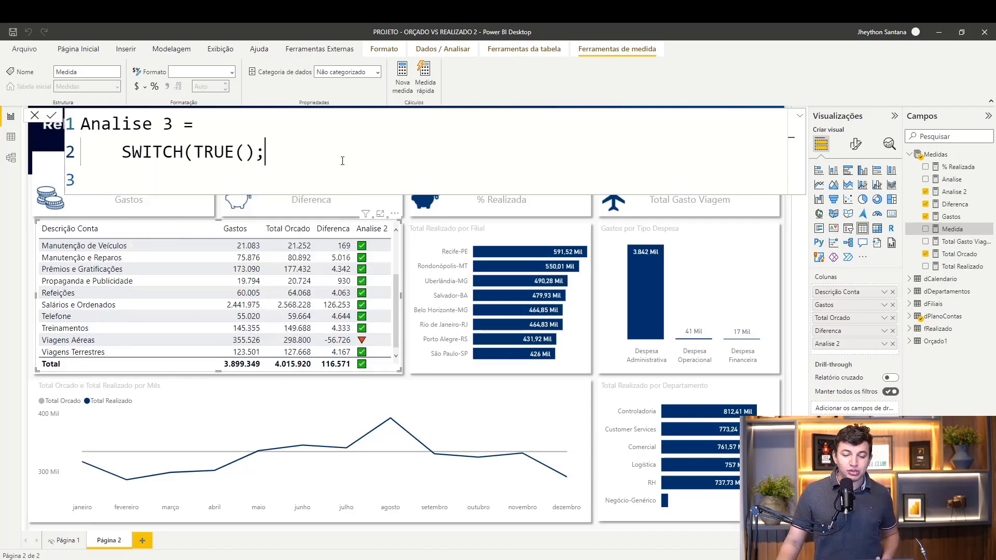
left_click(318, 173)
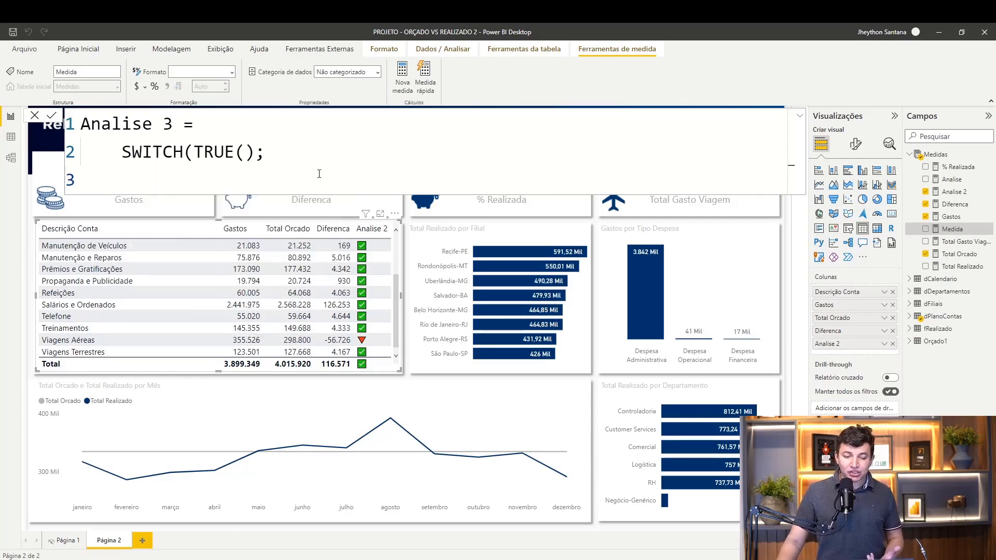
Step: Enter Medidas[Diferenca]>0 as the first SWITCH condition, followed by a semicolon
type("diferen")
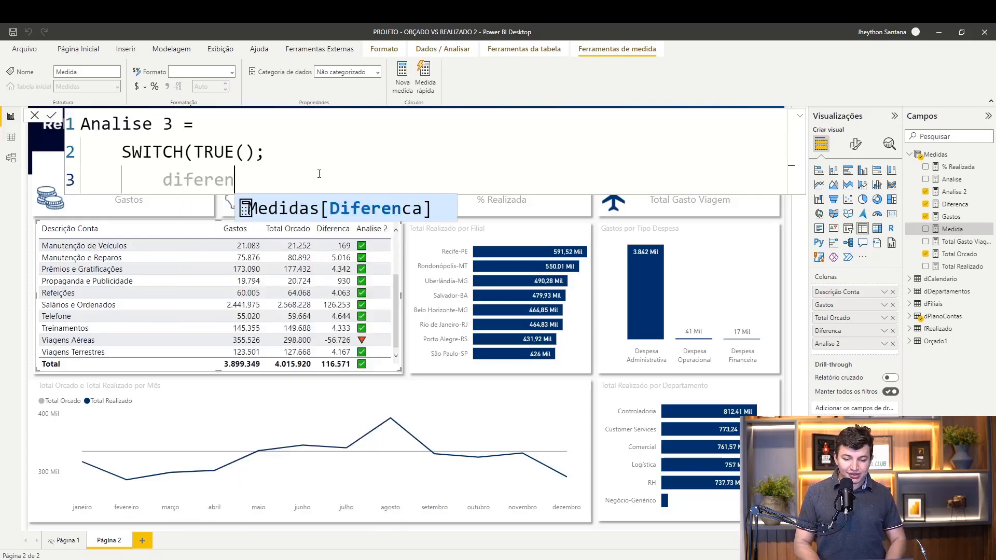
left_click(301, 209)
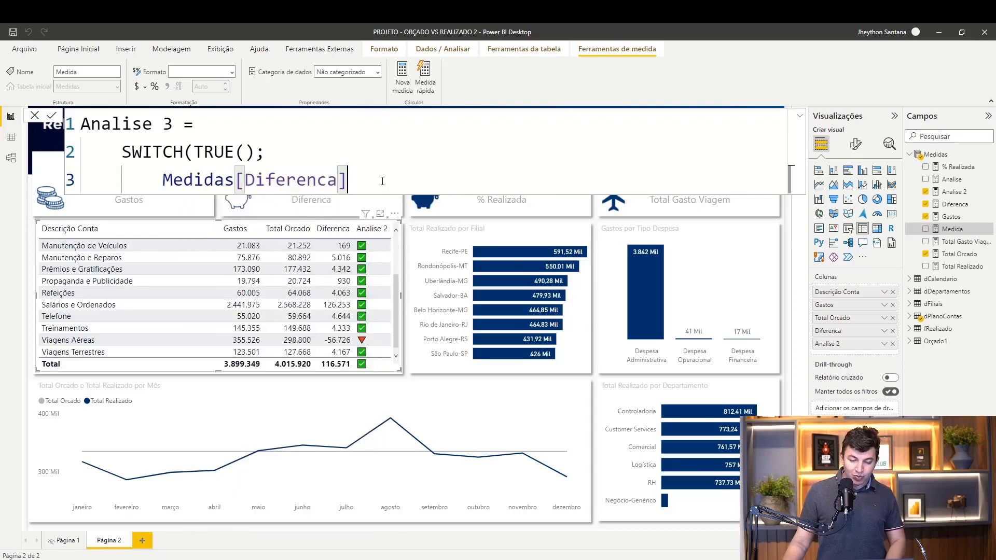
type(">0")
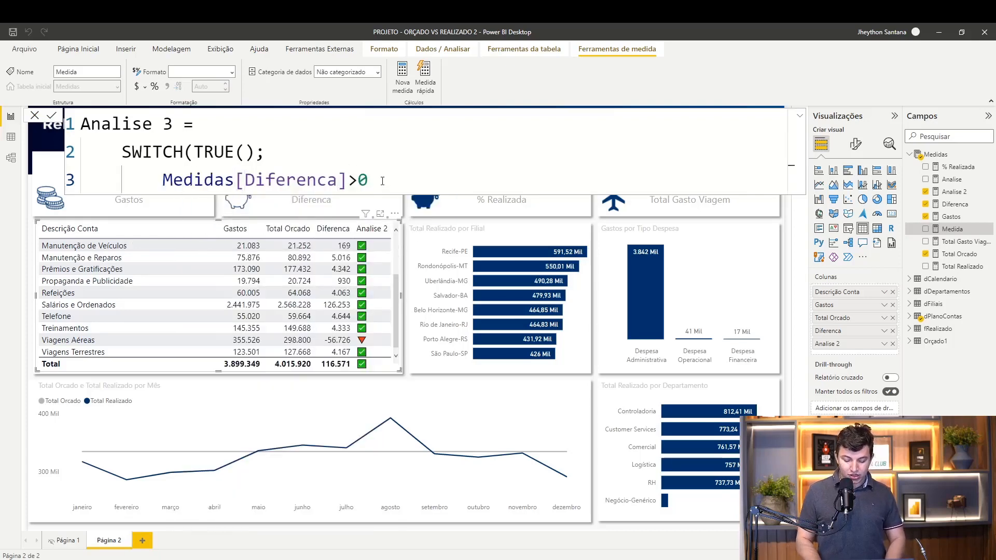
type(";")
Step: Get the check mark emoji from the Notepad file and enter "✅" as the first condition's result
mouse_move(571, 558)
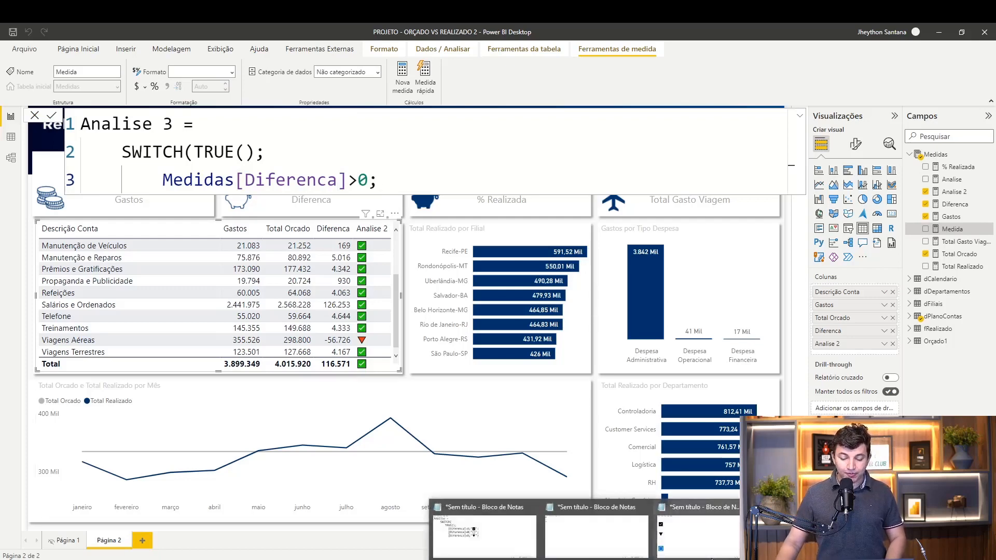
left_click(698, 534)
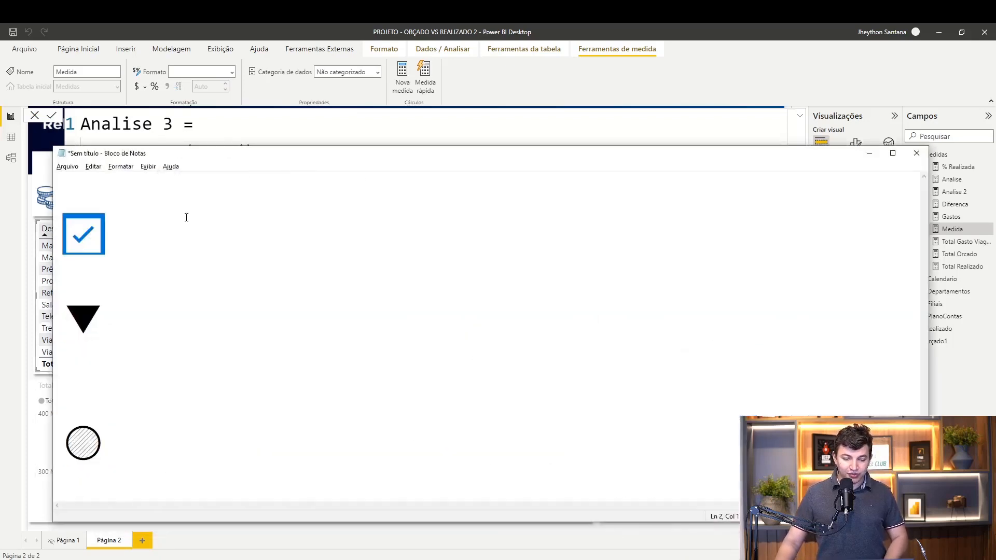
left_click(869, 153)
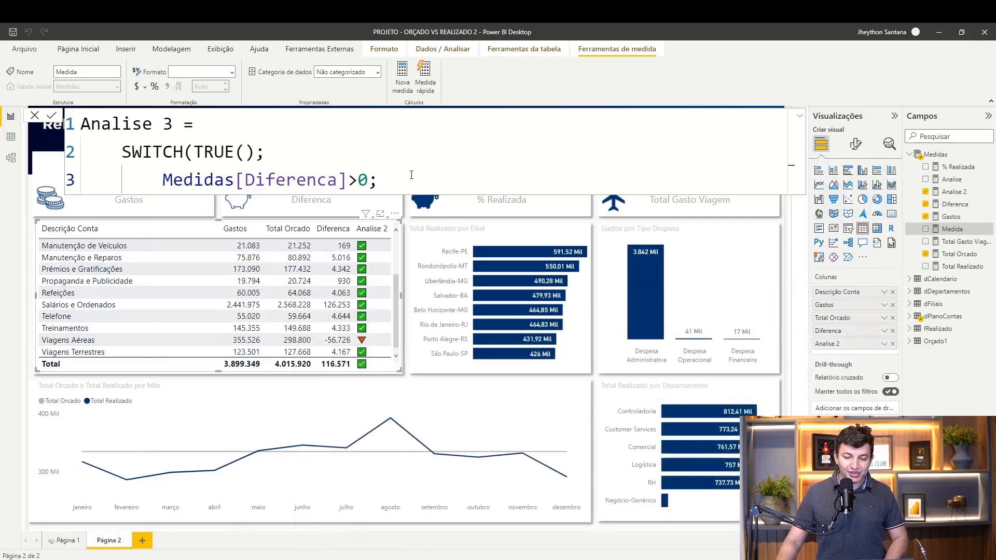
type("✅")
type("\"")
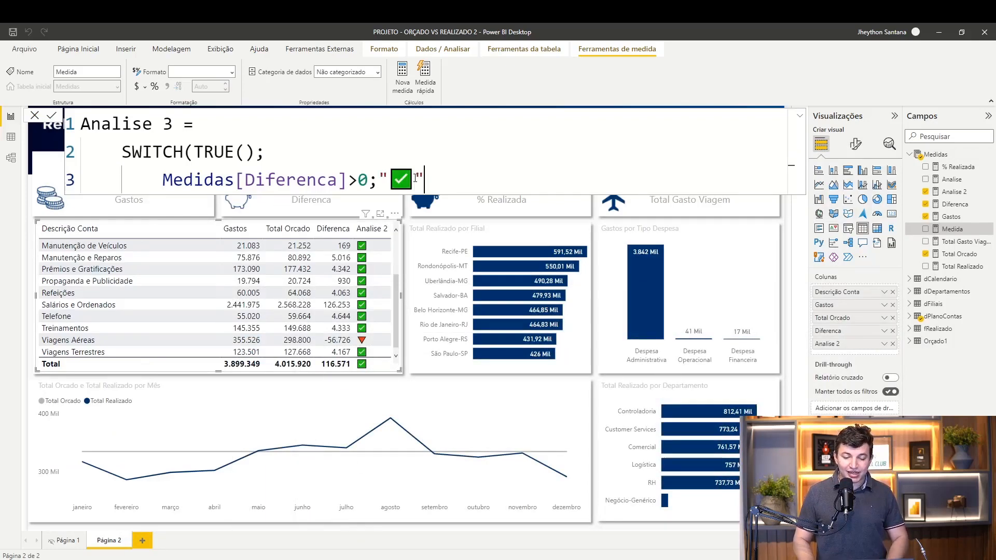
Step: Add Medidas[Diferenca]=0 as the second SWITCH condition on a new line, followed by a semicolon
key("shift+Return")
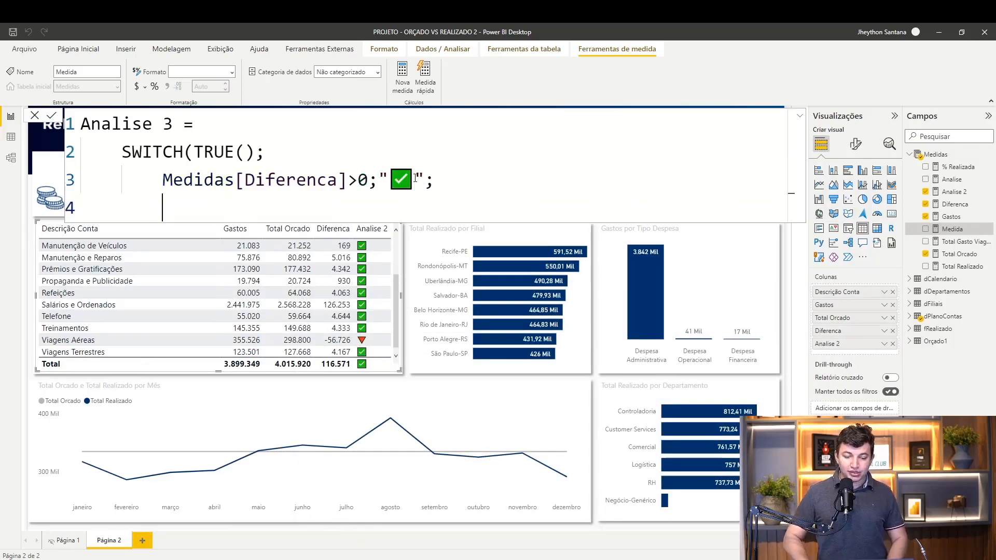
type("diferen")
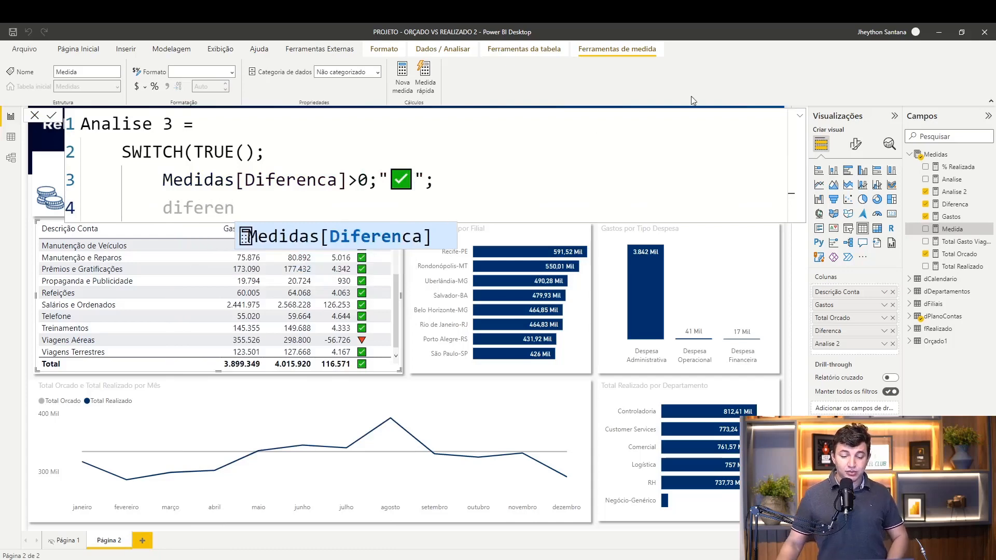
left_click(377, 241)
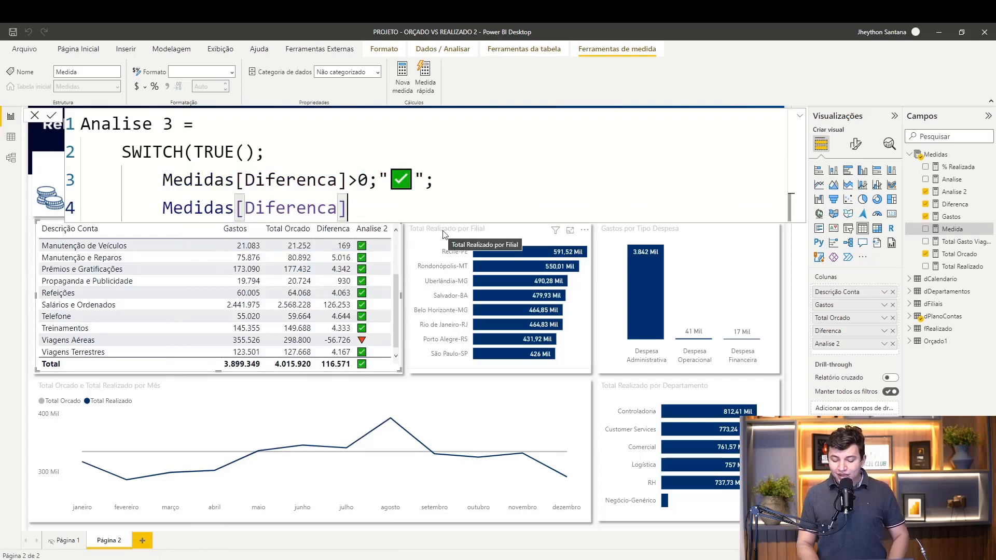
type("=0")
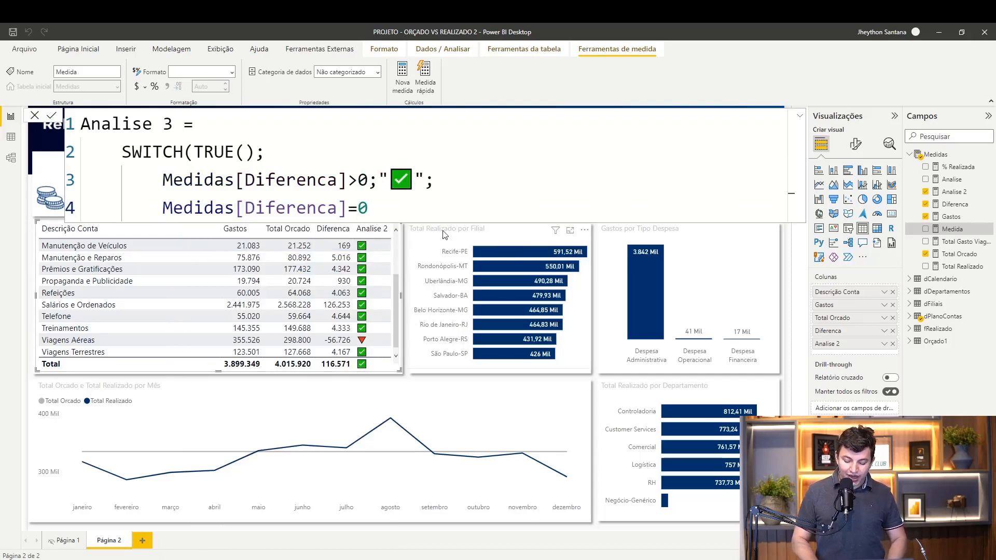
type(";")
Step: Copy the circle emoji from the Notepad file and enter "🟡" as the second condition's result
mouse_move(643, 539)
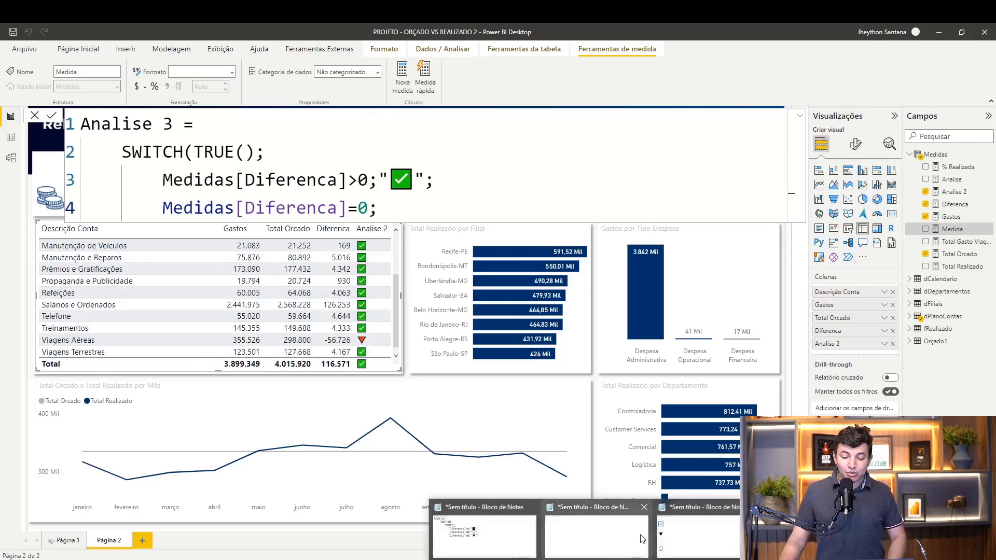
left_click(691, 537)
left_click_drag(119, 440, 64, 441)
key("ctrl+c")
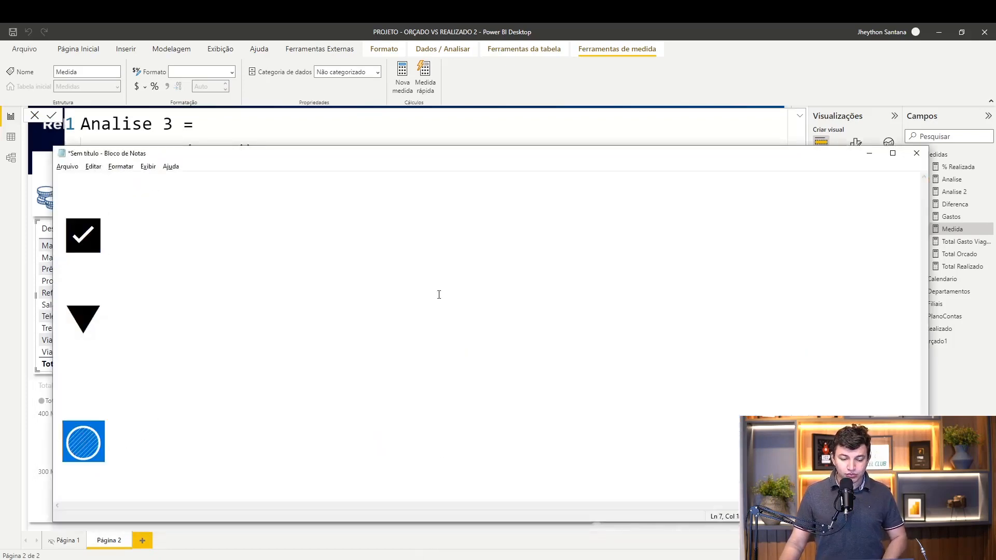
left_click(869, 153)
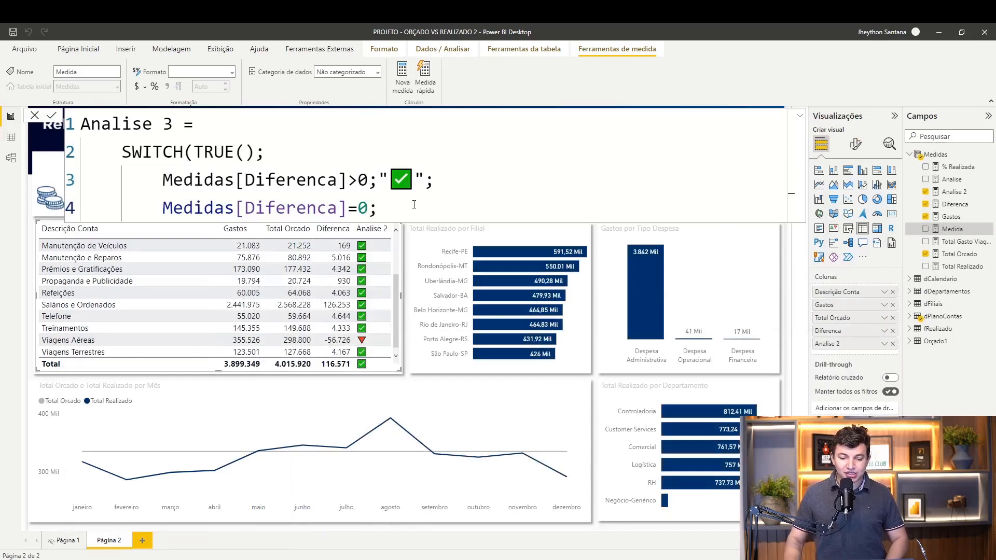
type("\"")
key("ctrl+v")
type("\"")
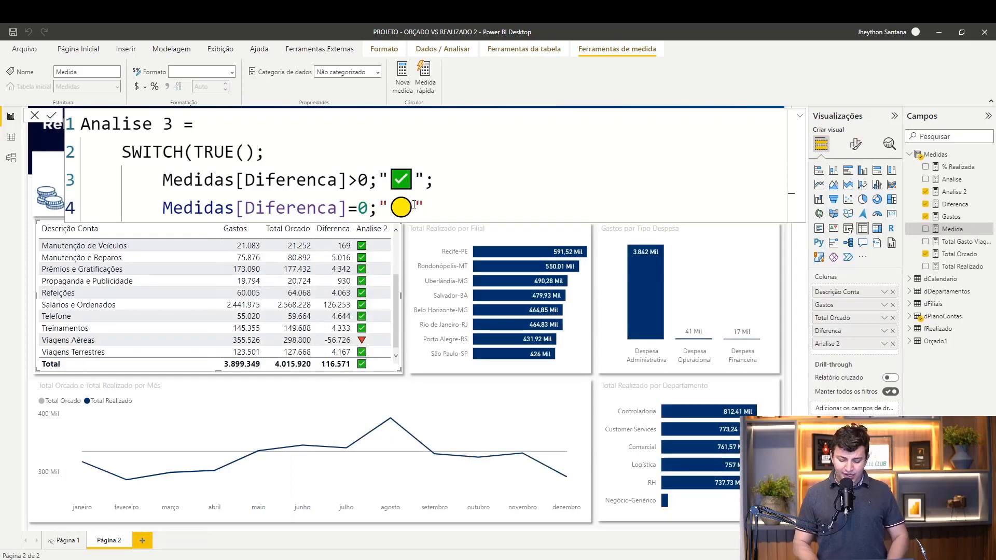
Step: Add Medidas[Diferenca]<0 as the third SWITCH condition on a new line, with semicolons after the second result and the condition
type(";")
key("Return")
type("diferen")
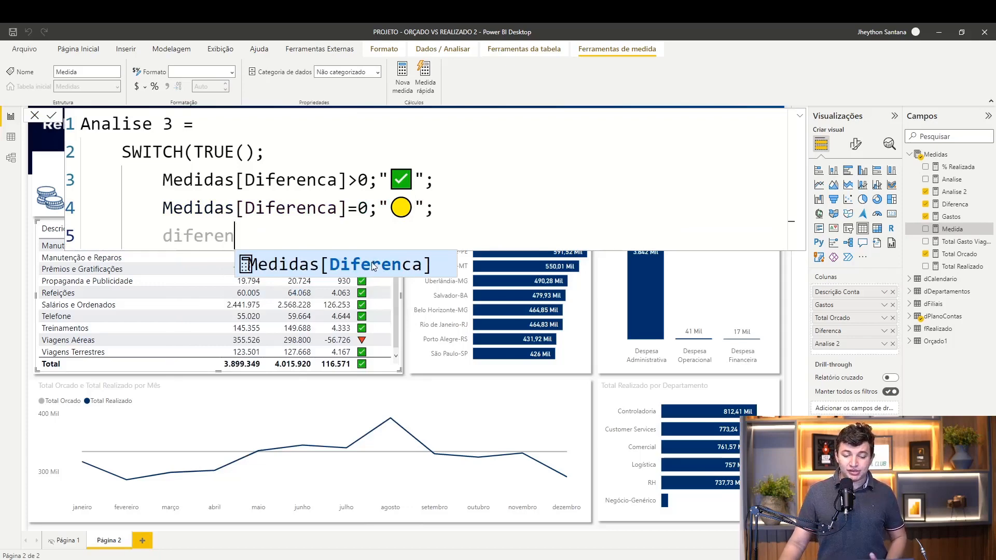
left_click(372, 263)
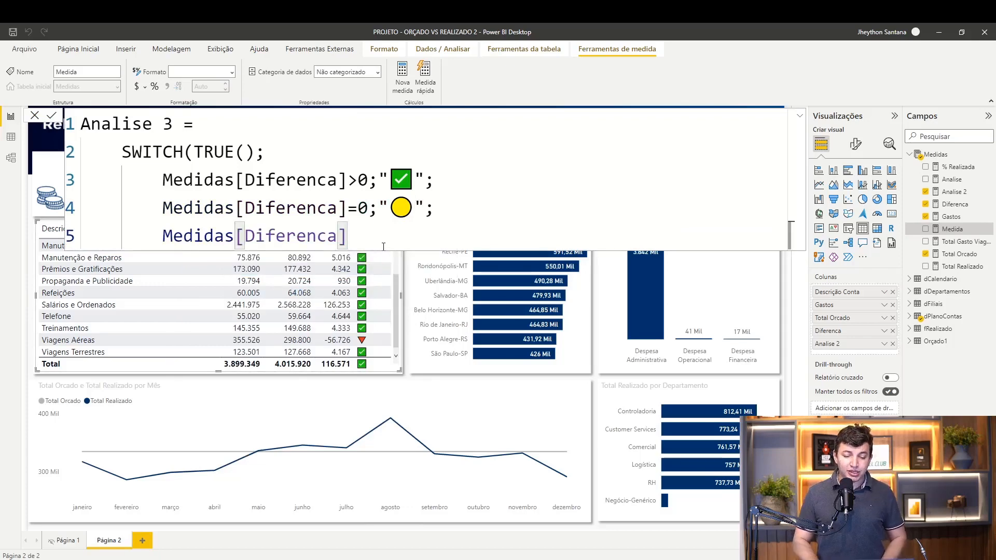
type("<0")
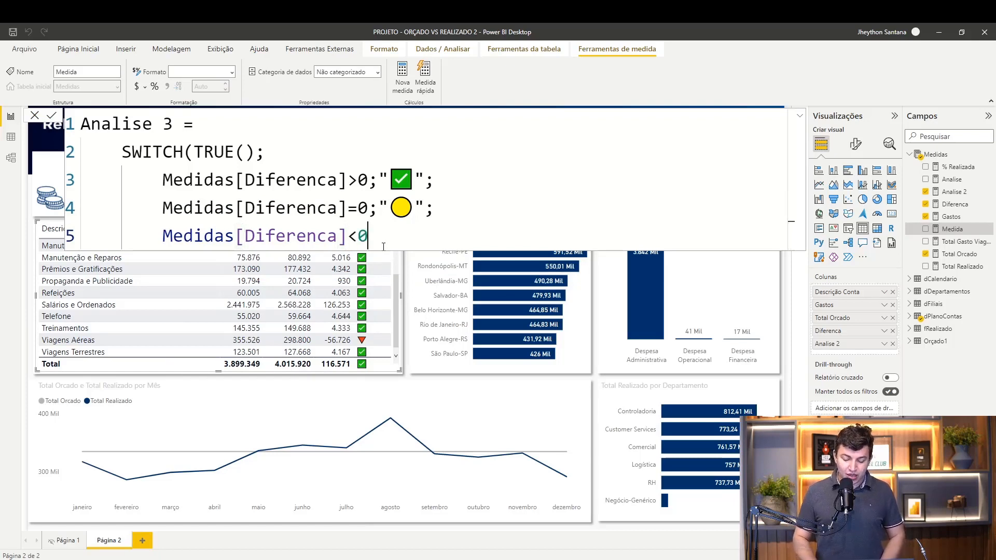
type(";")
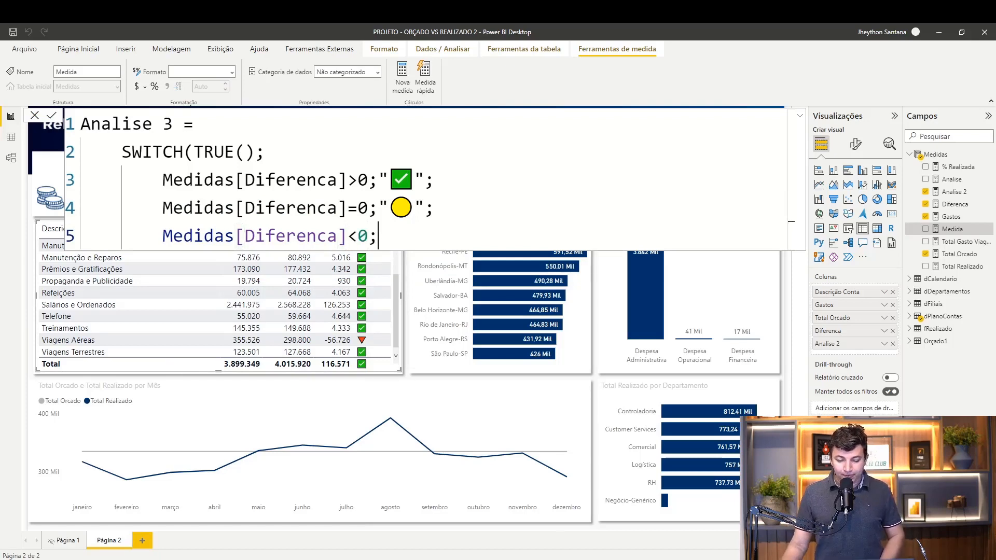
Step: Get the triangle emoji from the Notepad file, enter "🔻" as the third result, then close and commit the Analise 3 formula
mouse_move(594, 559)
left_click(698, 537)
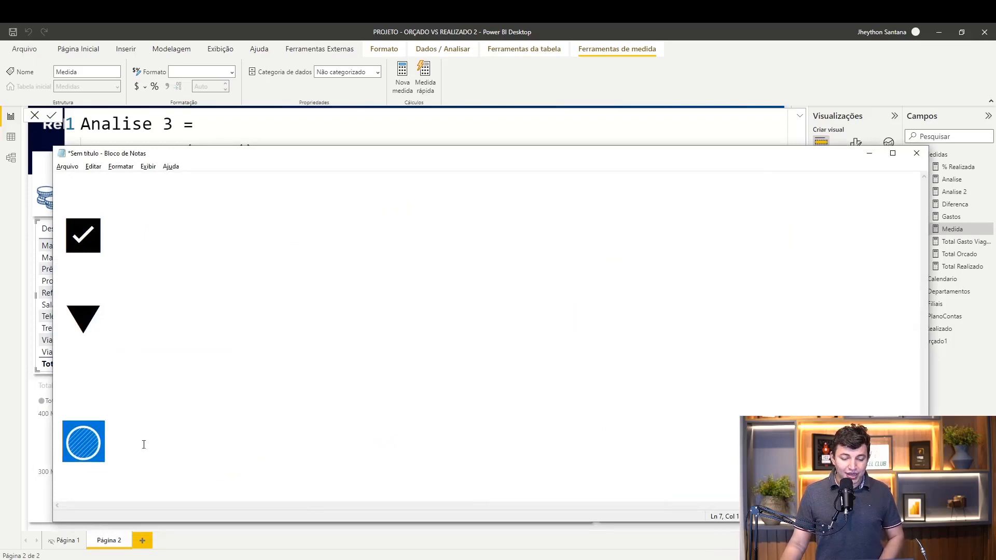
left_click_drag(118, 329, 61, 318)
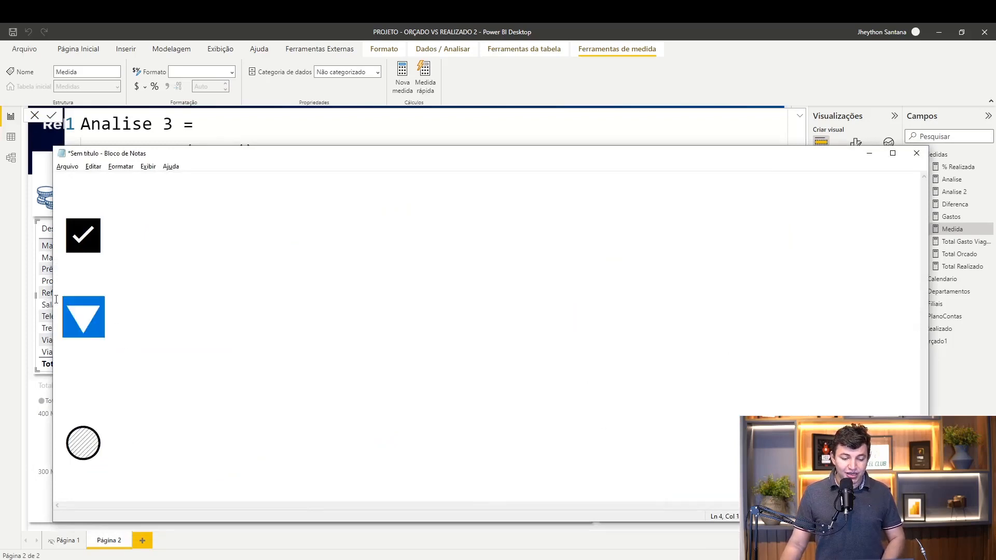
left_click(870, 157)
type("\"")
type("🔻")
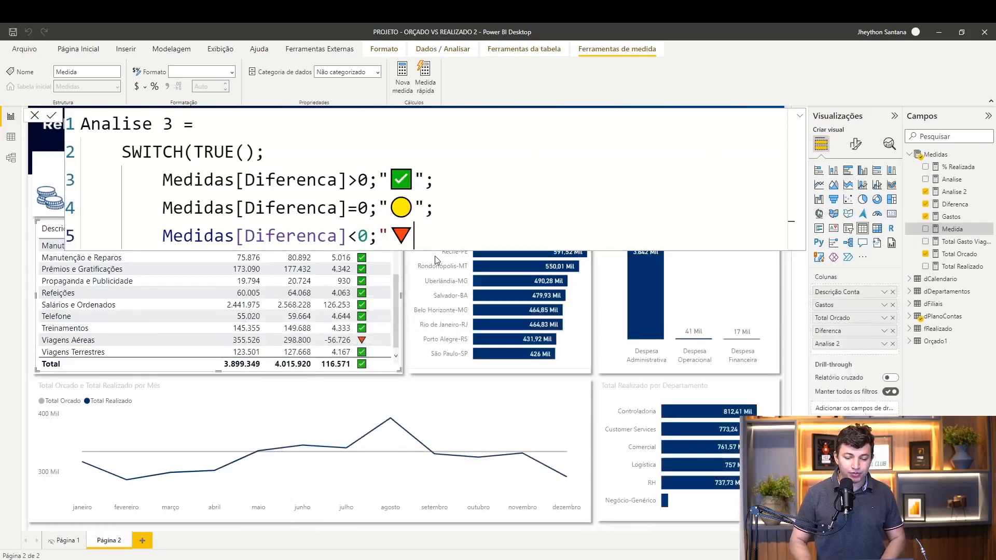
type("\")")
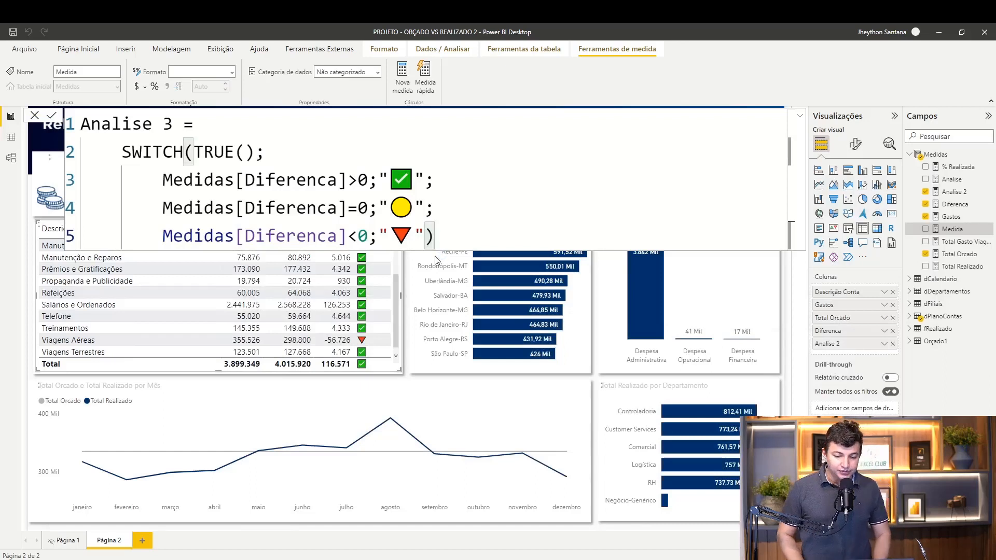
key("Return")
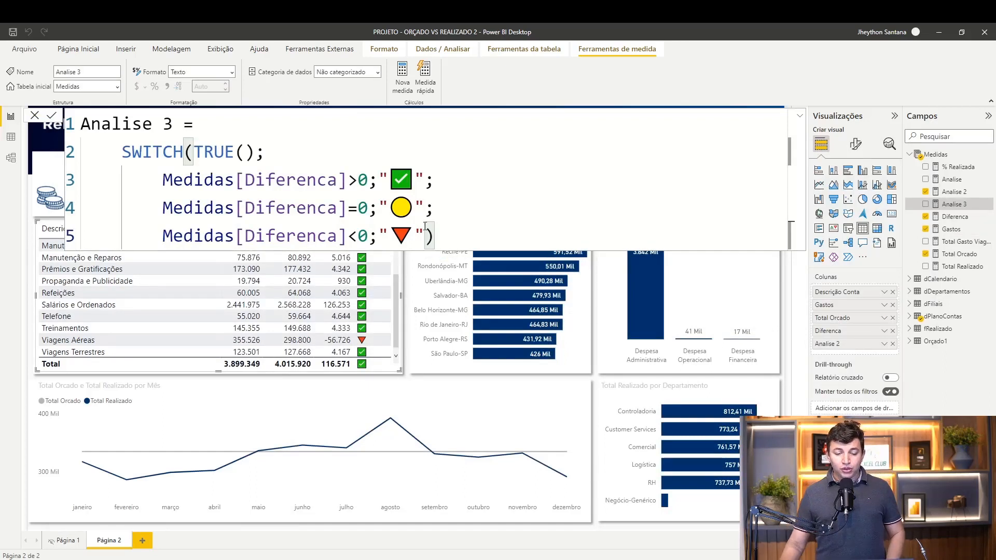
Step: Add the Analise 3 measure to the account table and compare its indicators with the Analise 2 column
left_click(412, 298)
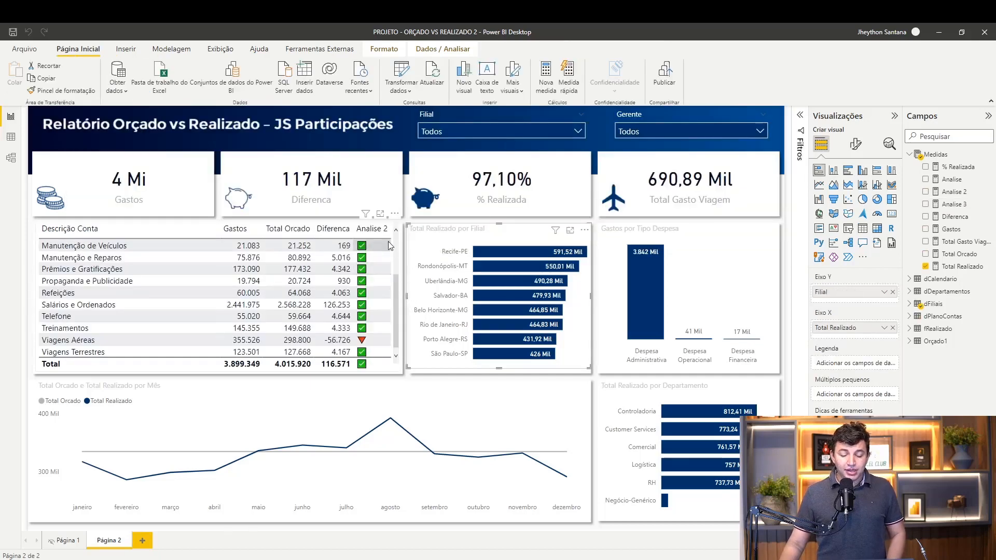
left_click(395, 244)
left_click_drag(394, 244, 406, 218)
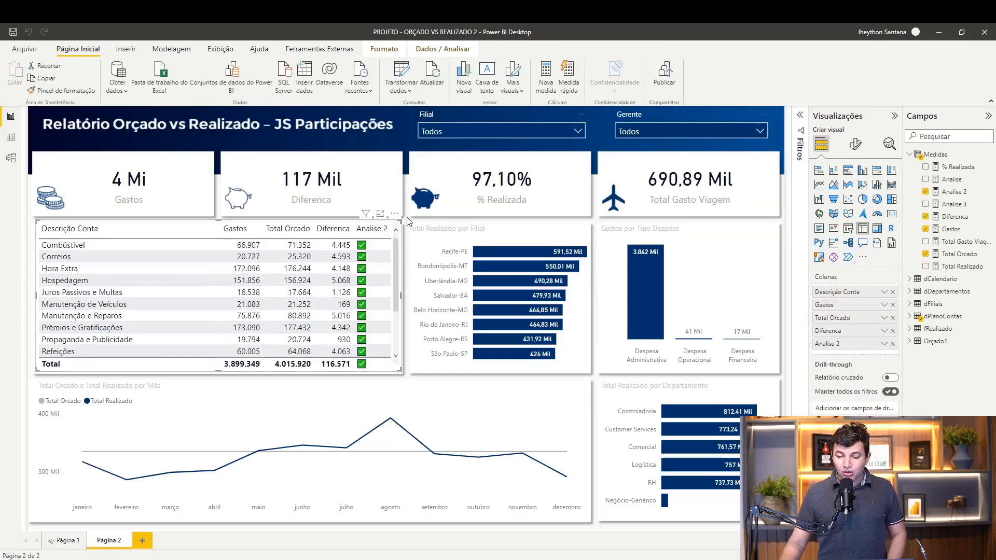
left_click(925, 205)
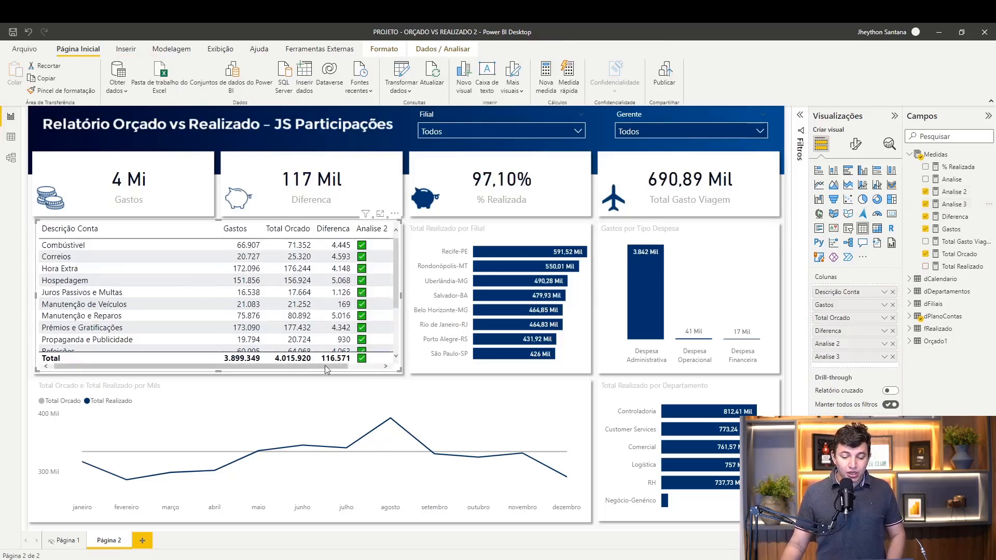
left_click_drag(308, 366, 347, 366)
scroll(384, 307, "down", 3)
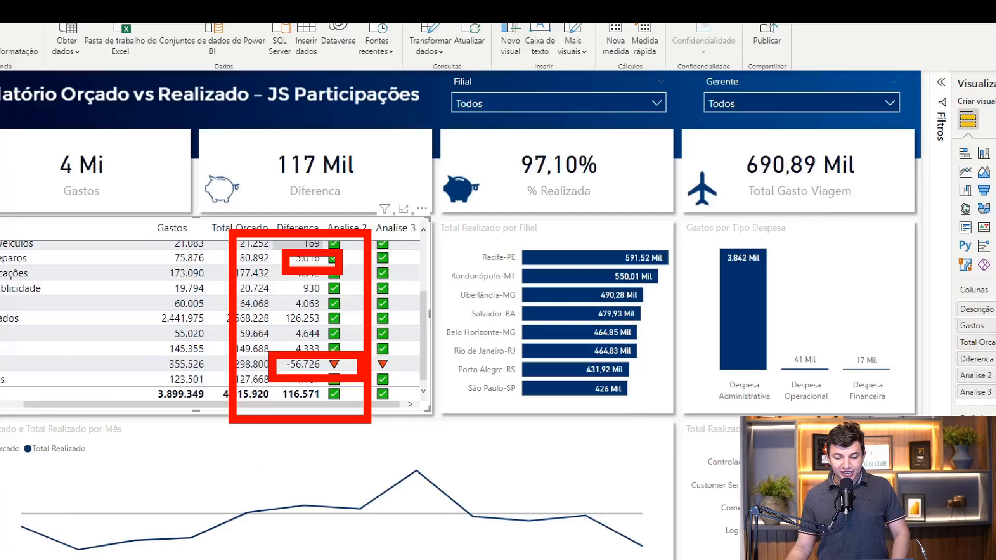
scroll(417, 490, "up", 2)
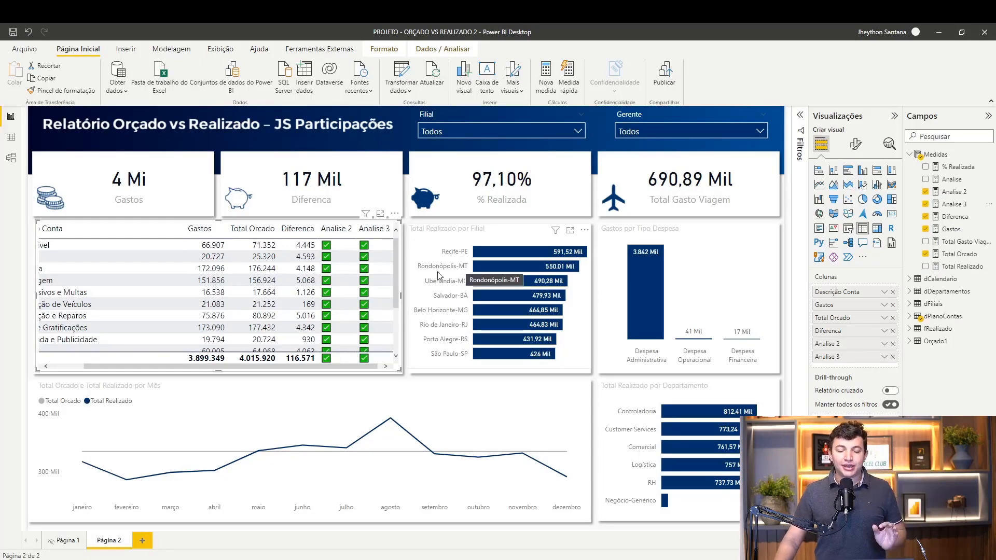
Step: Edit the first Analise 3 condition to Medidas[Diferenca]>5000 and replace its check mark result with "Boa Economia"
left_click(959, 206)
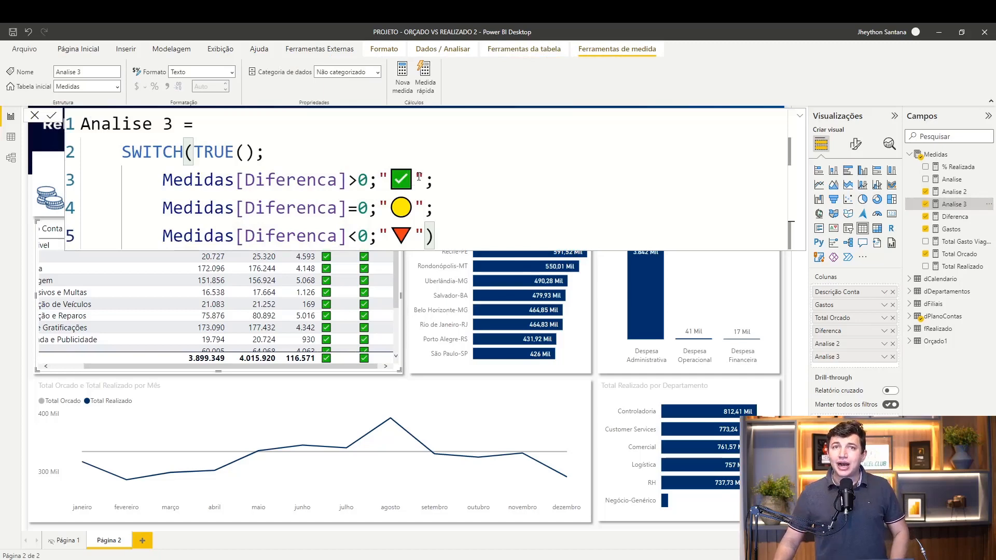
left_click(366, 180)
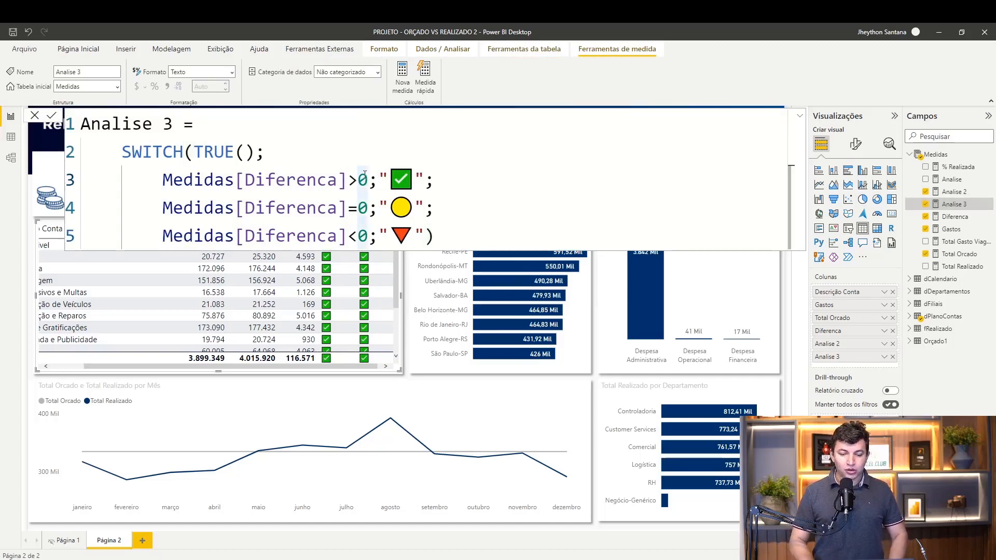
key("BackSpace")
type("5000")
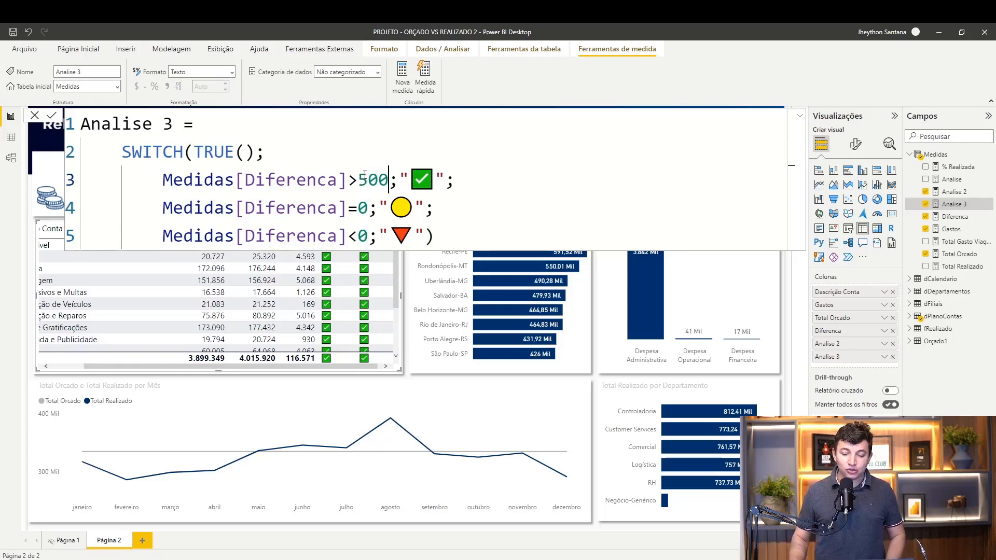
left_click(445, 180)
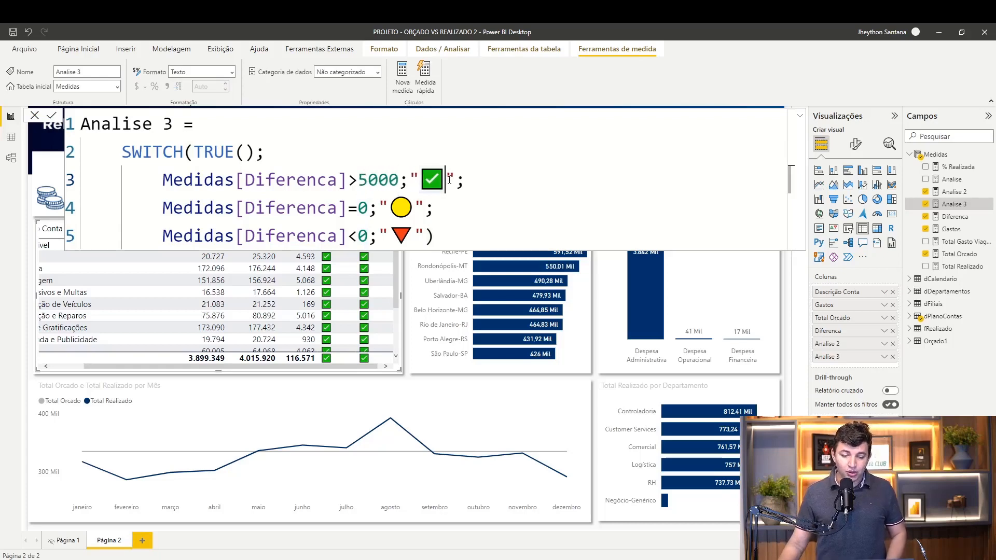
key("BackSpace")
type("Boa Economia")
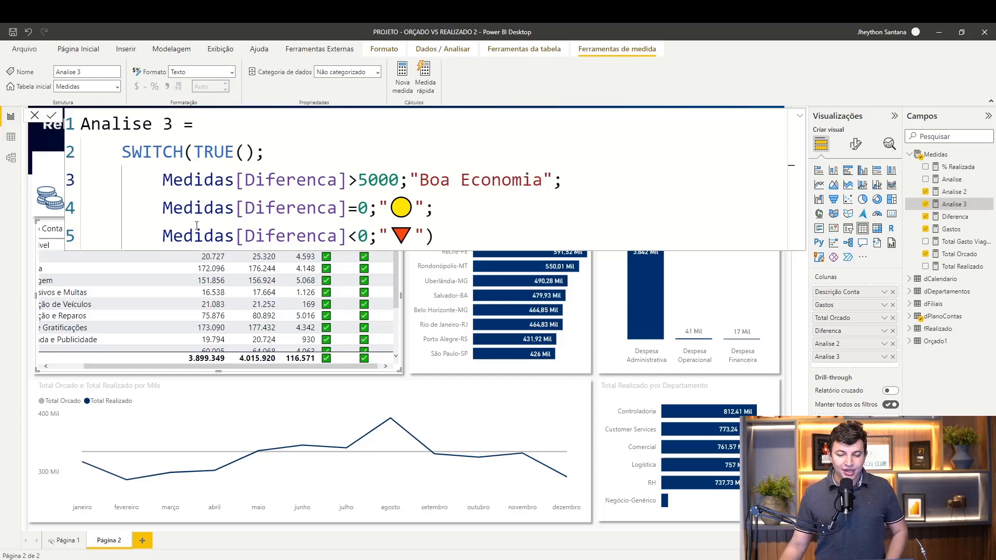
Step: Change the second Analise 3 condition to Medidas[Diferenca]>0
left_click(367, 208)
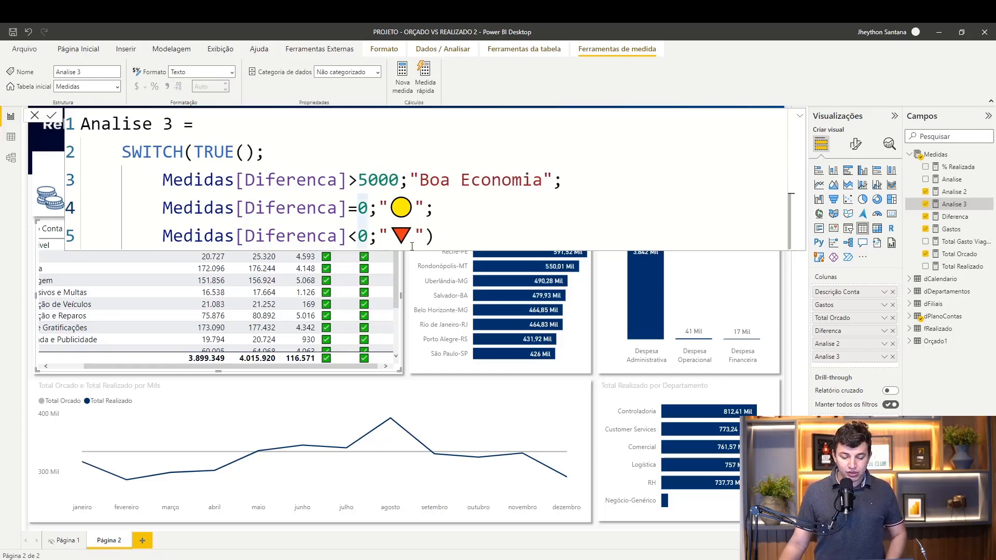
key("BackSpace")
key("BackSpace")
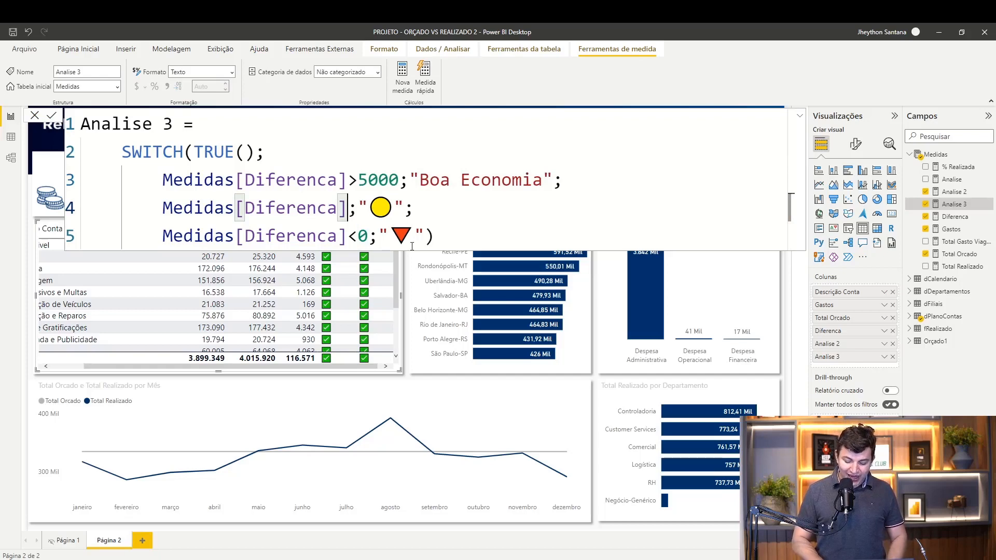
type(">")
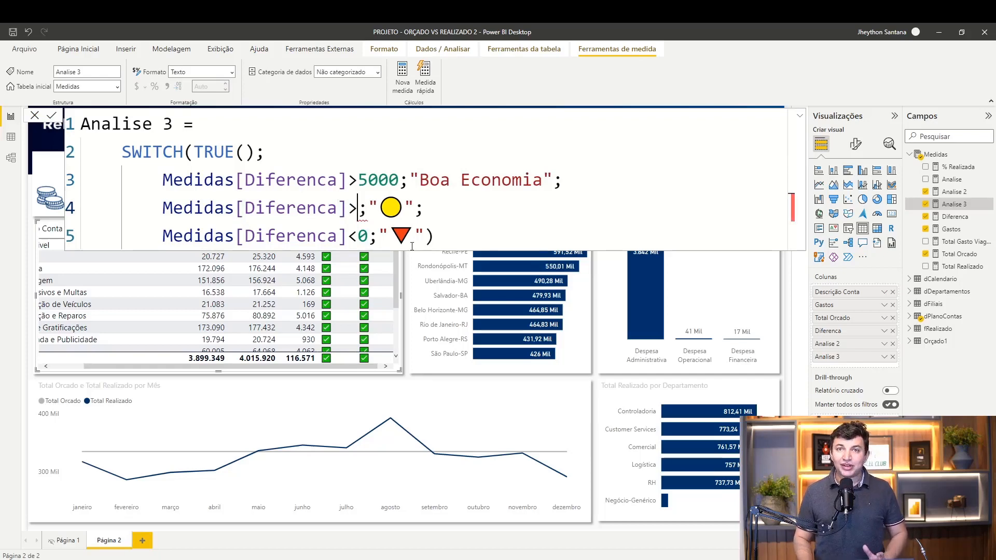
type("0")
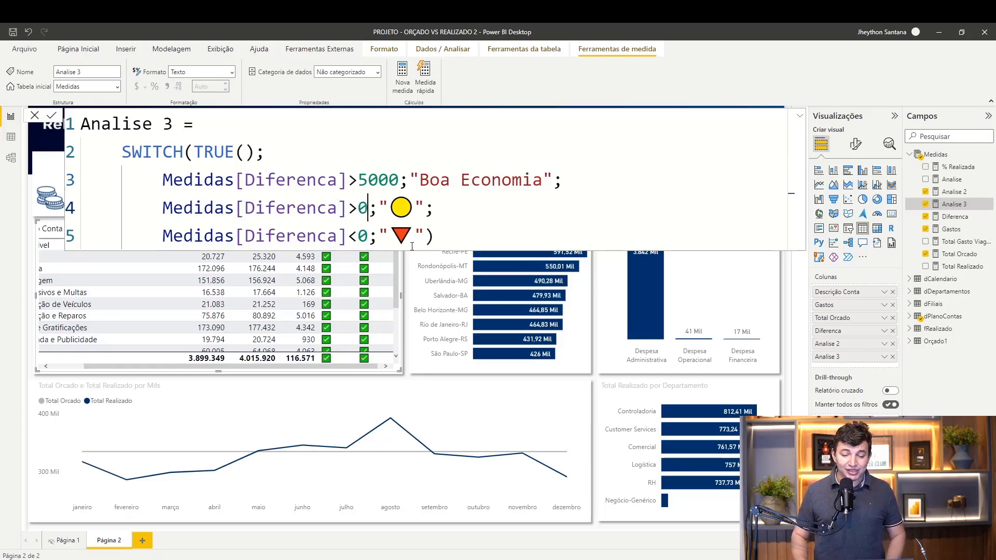
Step: Replace the yellow circle result of the second Analise 3 condition with "Pouco orcamento disponivel"
left_click(407, 204)
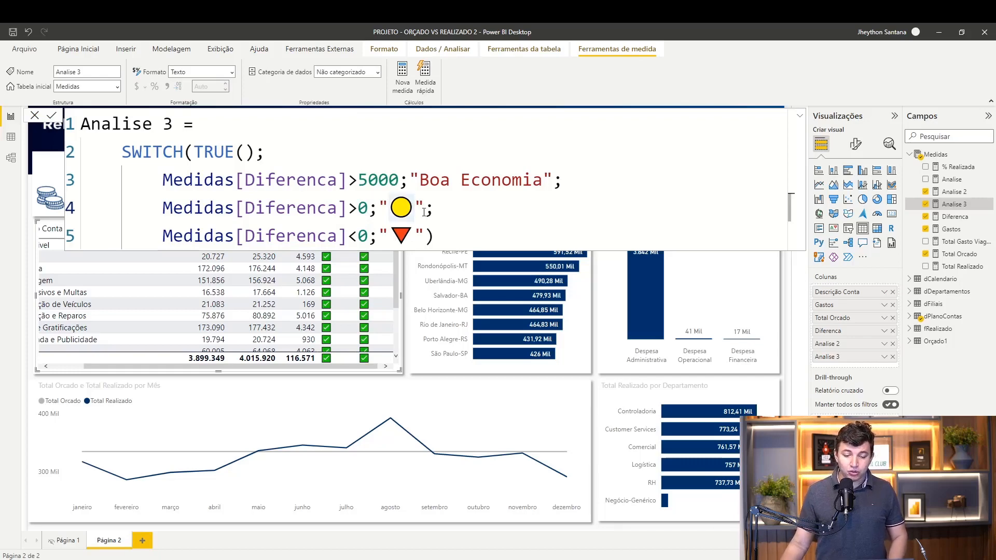
key("BackSpace")
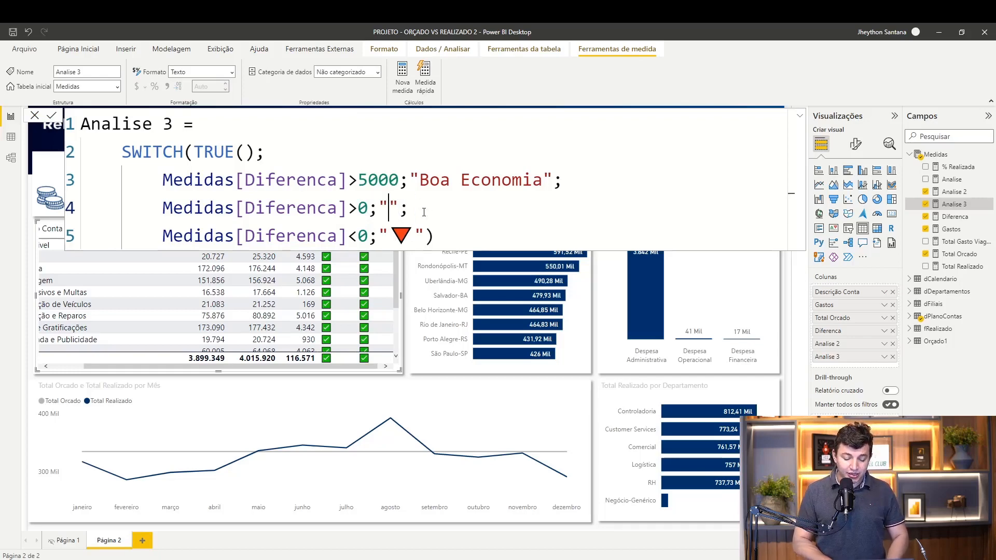
type("Cuidado")
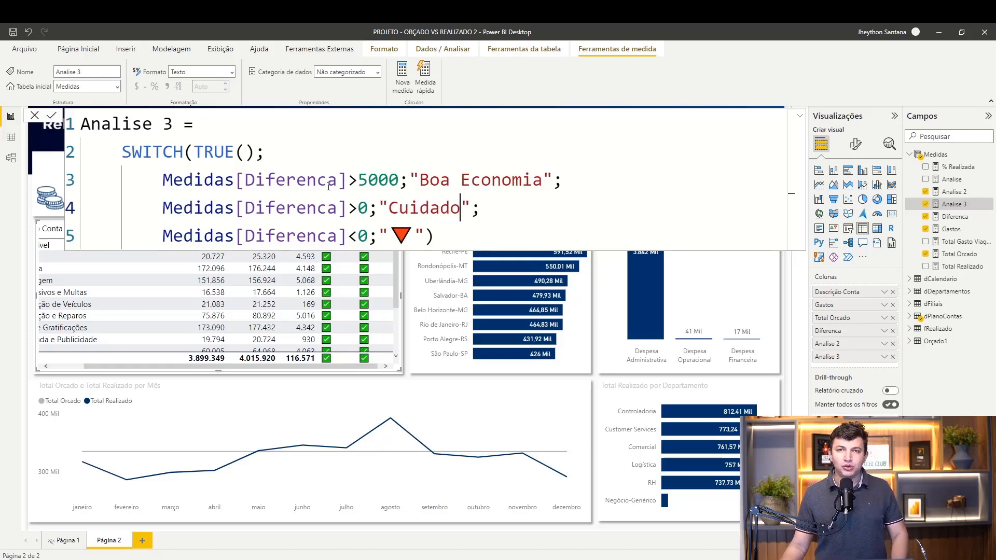
key("BackSpace")
key("BackSpace")
key("BackSpace")
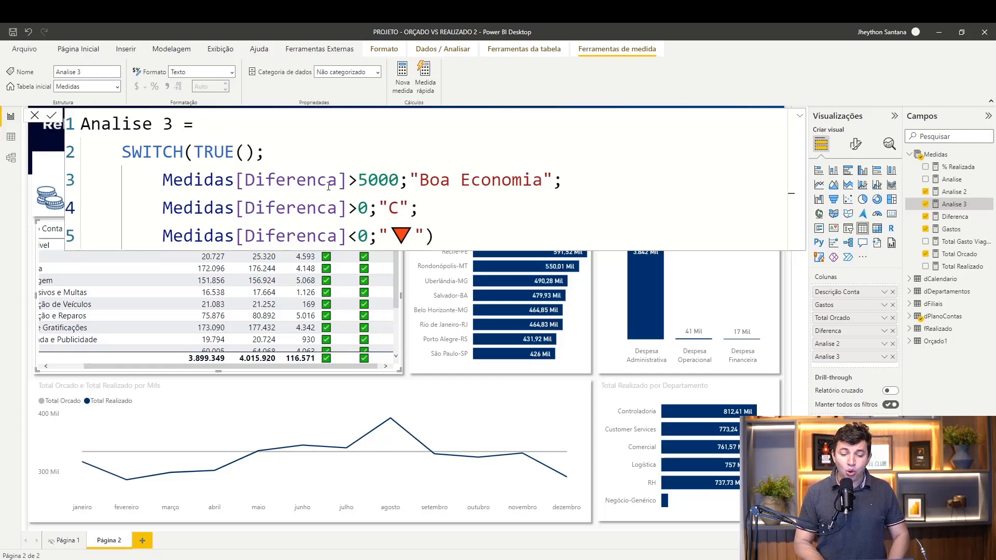
key("BackSpace")
type("Pouco or")
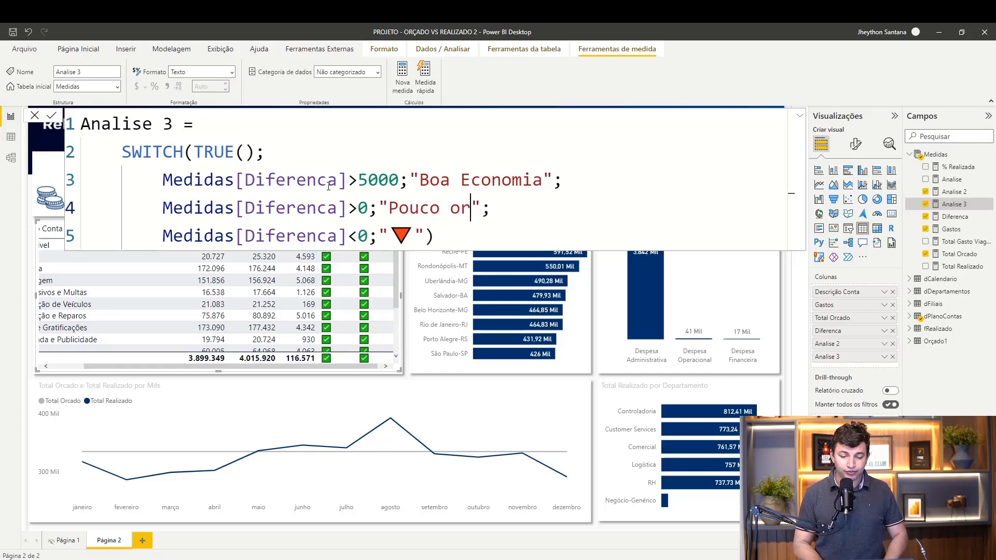
type("camento disponivel")
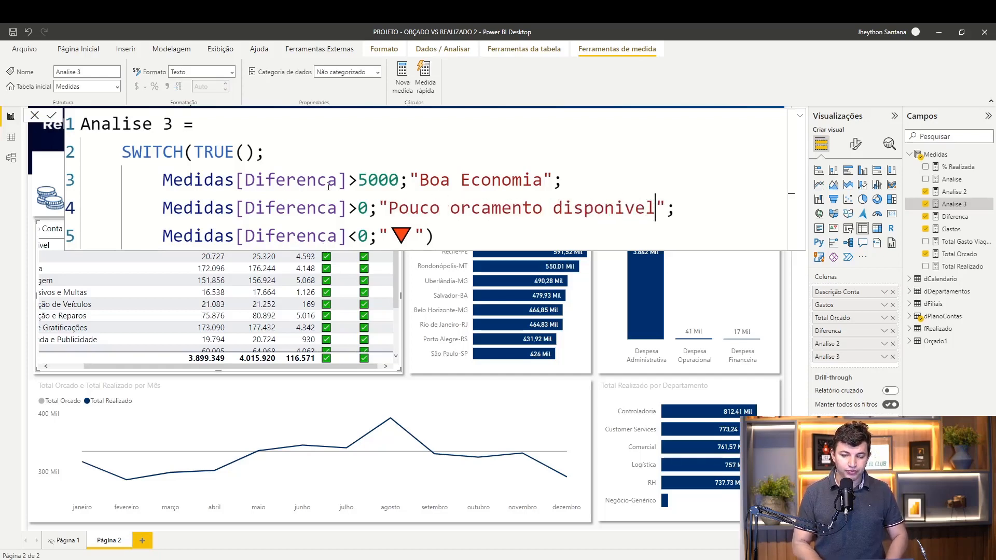
Step: Replace the triangle result of the third Analise 3 condition with "Gasto acima do orçado" and commit the formula
left_click(362, 231)
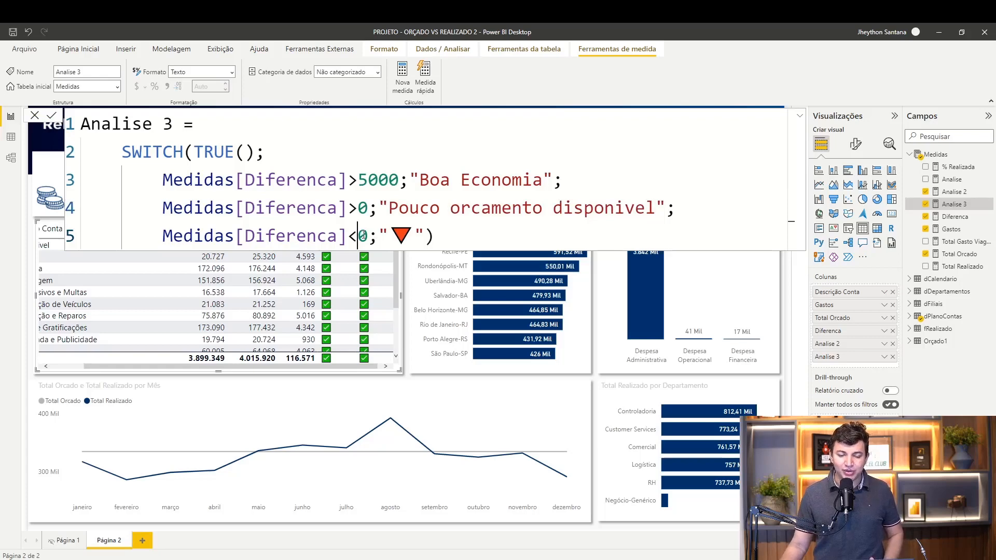
left_click(413, 236)
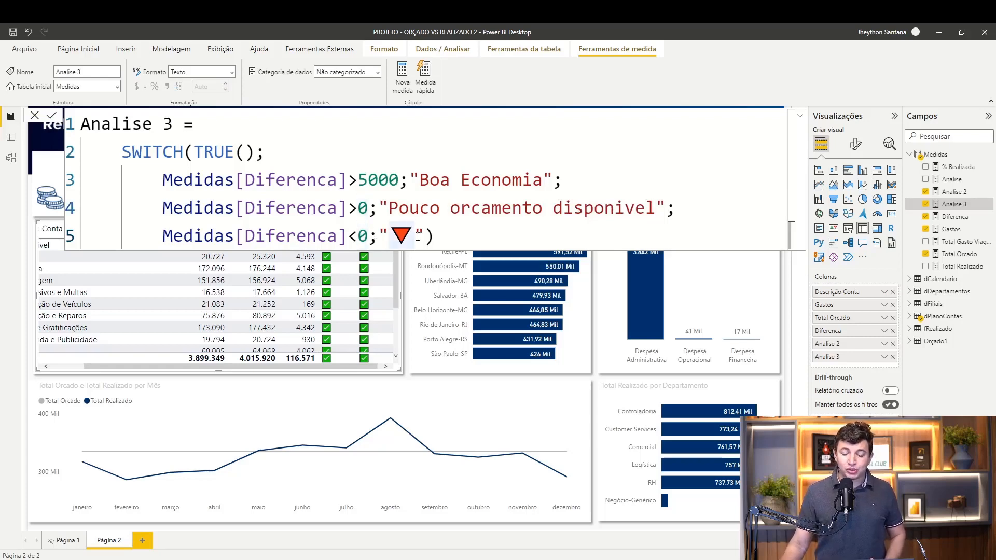
key("BackSpace")
type("Gasto acima do ")
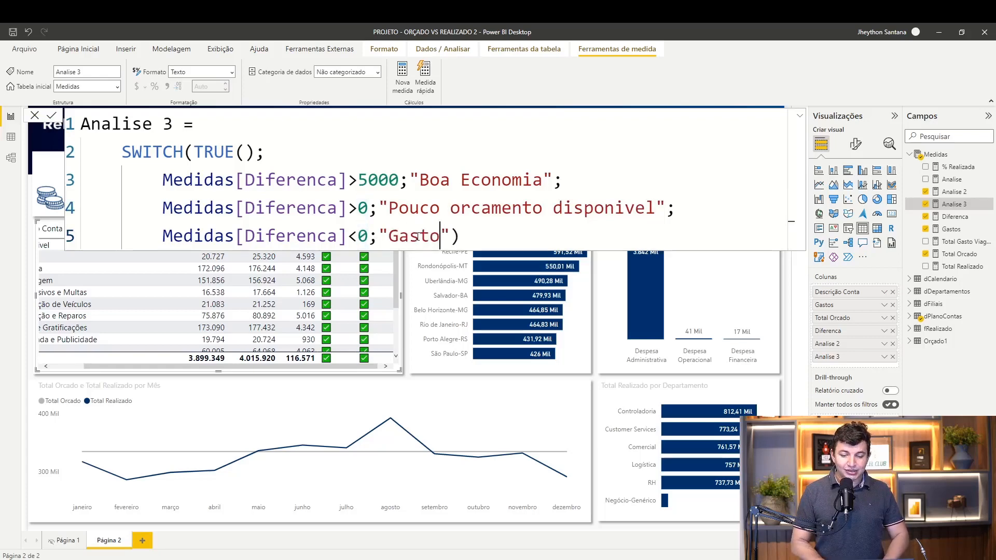
type("orçado")
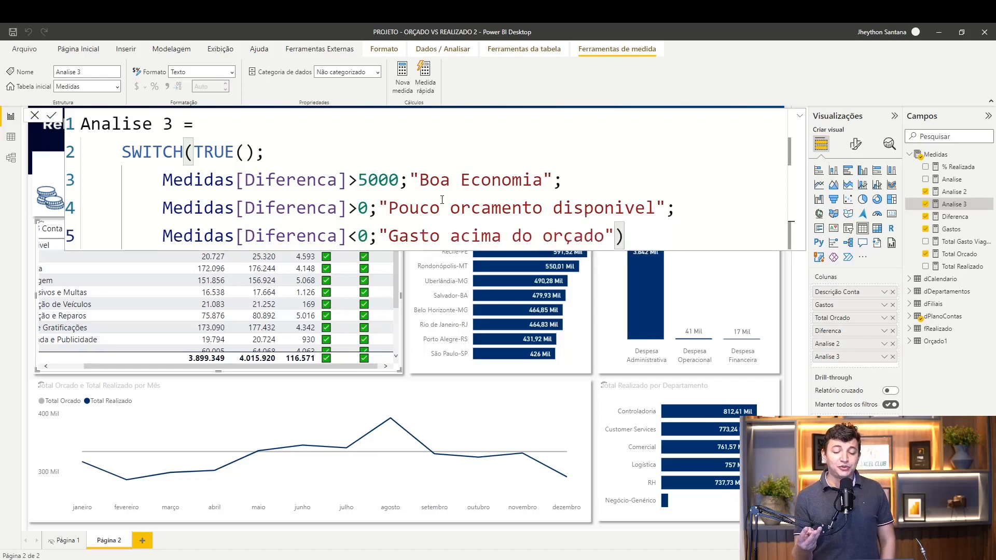
key("Return")
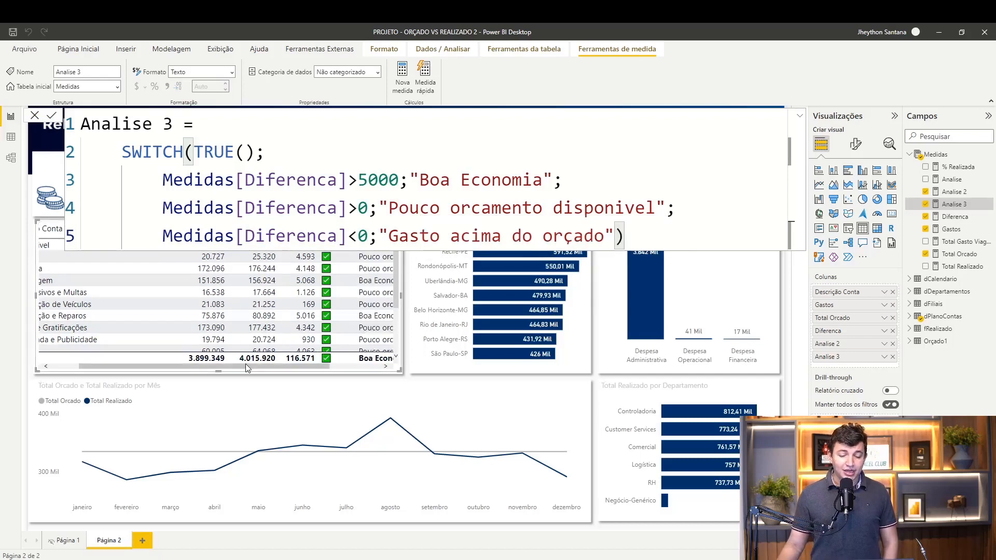